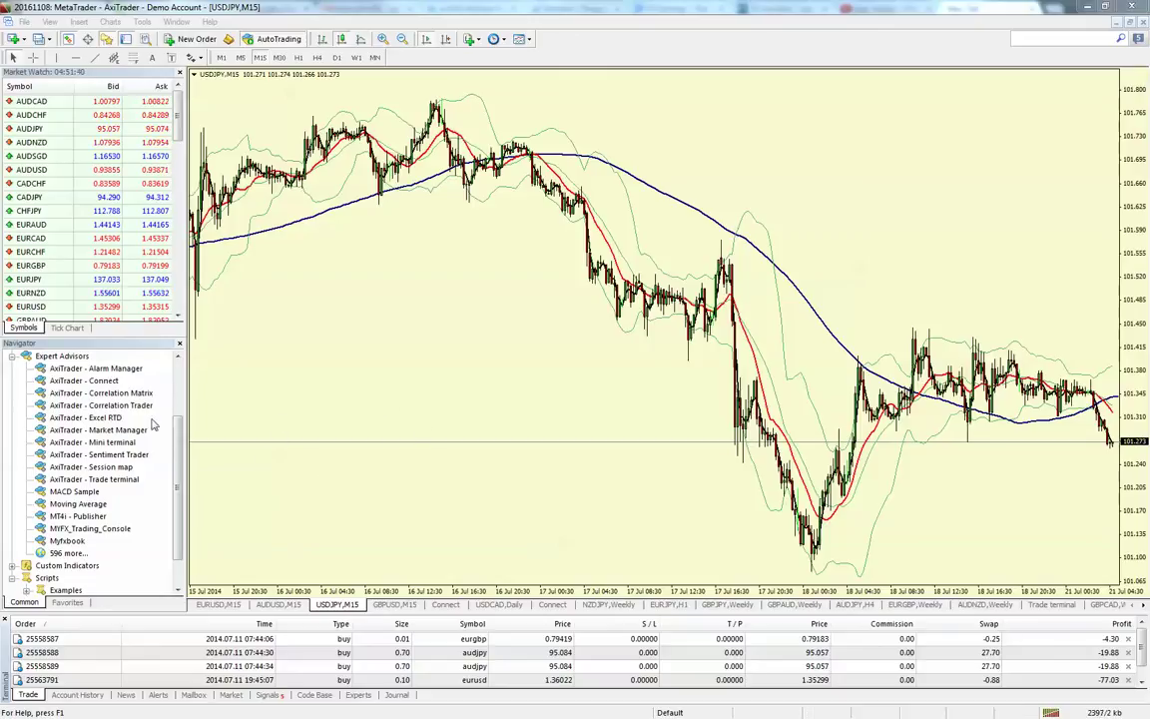
Step: Drag the 'AxiTrader - Alarm Manager' expert advisor onto the USDJPY M15 chart
{"action": "left_click", "coordinate": [76, 341]}
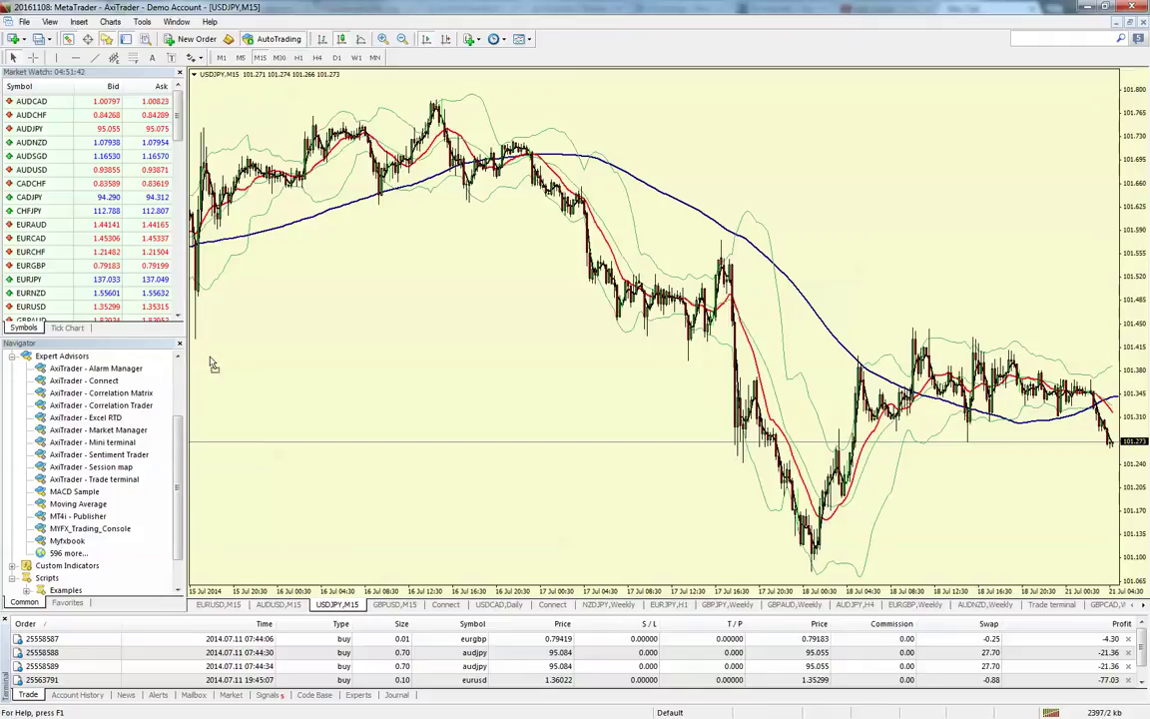
{"action": "left_click_drag", "start_coordinate": [332, 315], "coordinate": [335, 317]}
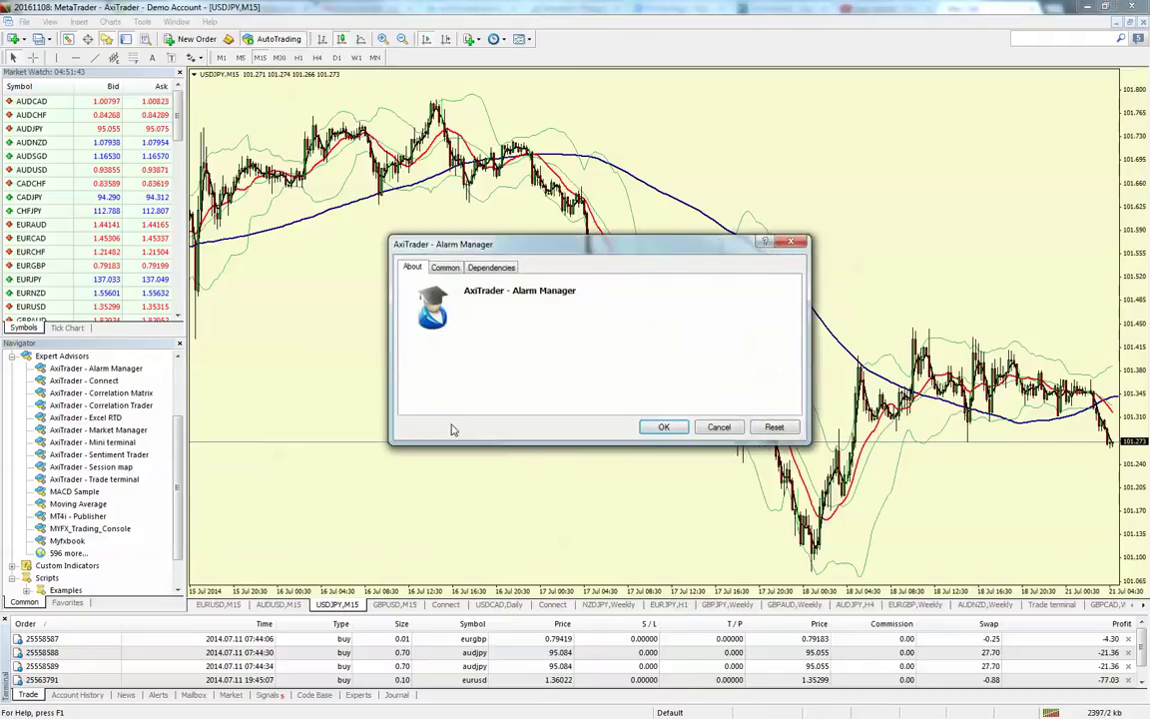
Step: Accept the Alarm Manager's startup settings with OK to launch it
{"action": "left_click", "coordinate": [664, 427]}
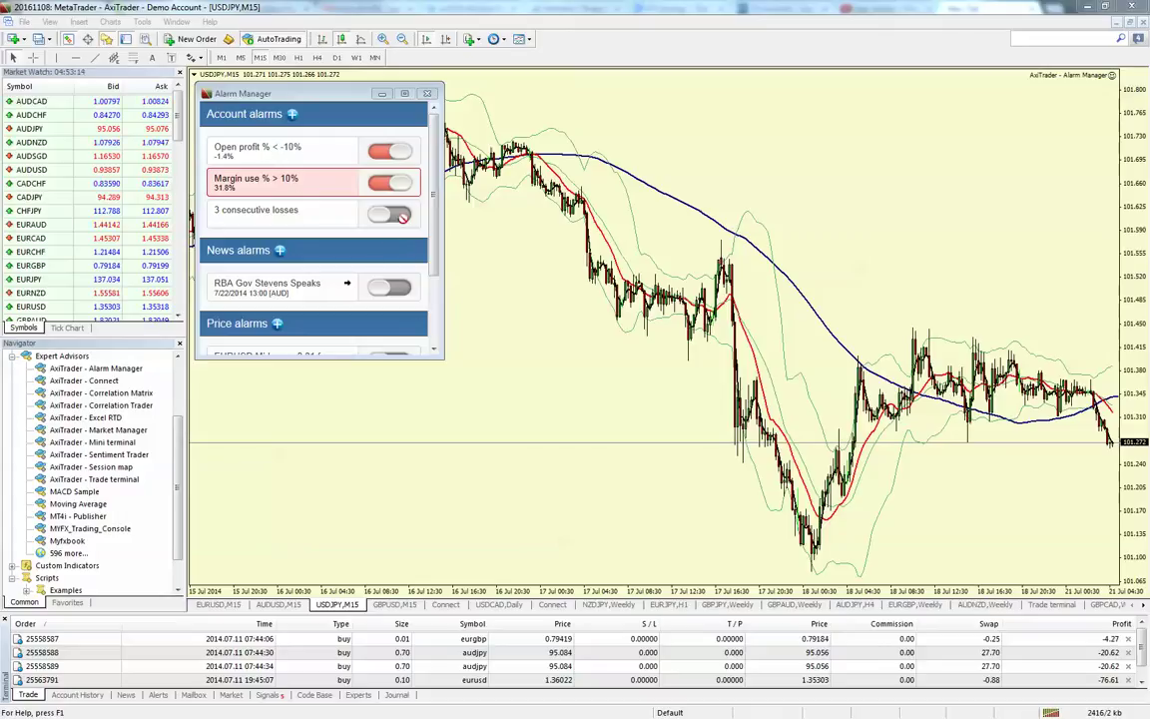
Step: Stretch the Alarm Manager window taller and open the Account alarms New alarm list
{"action": "left_click_drag", "start_coordinate": [394, 354], "coordinate": [374, 487]}
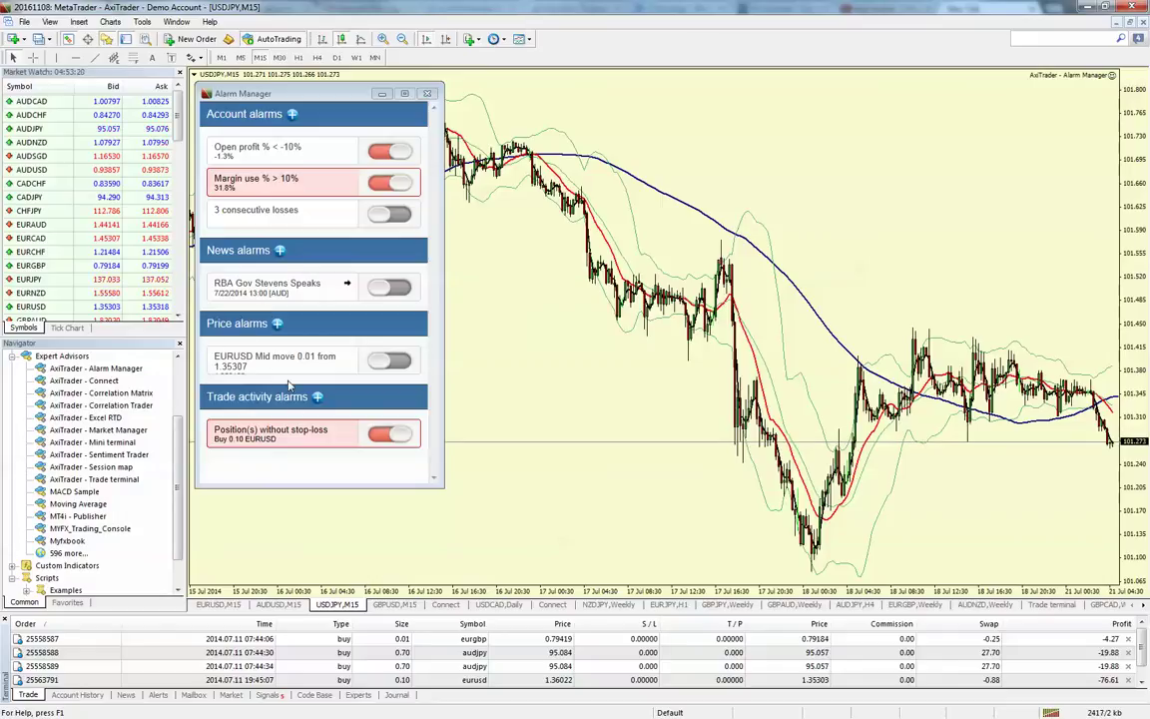
{"action": "left_click", "coordinate": [294, 114]}
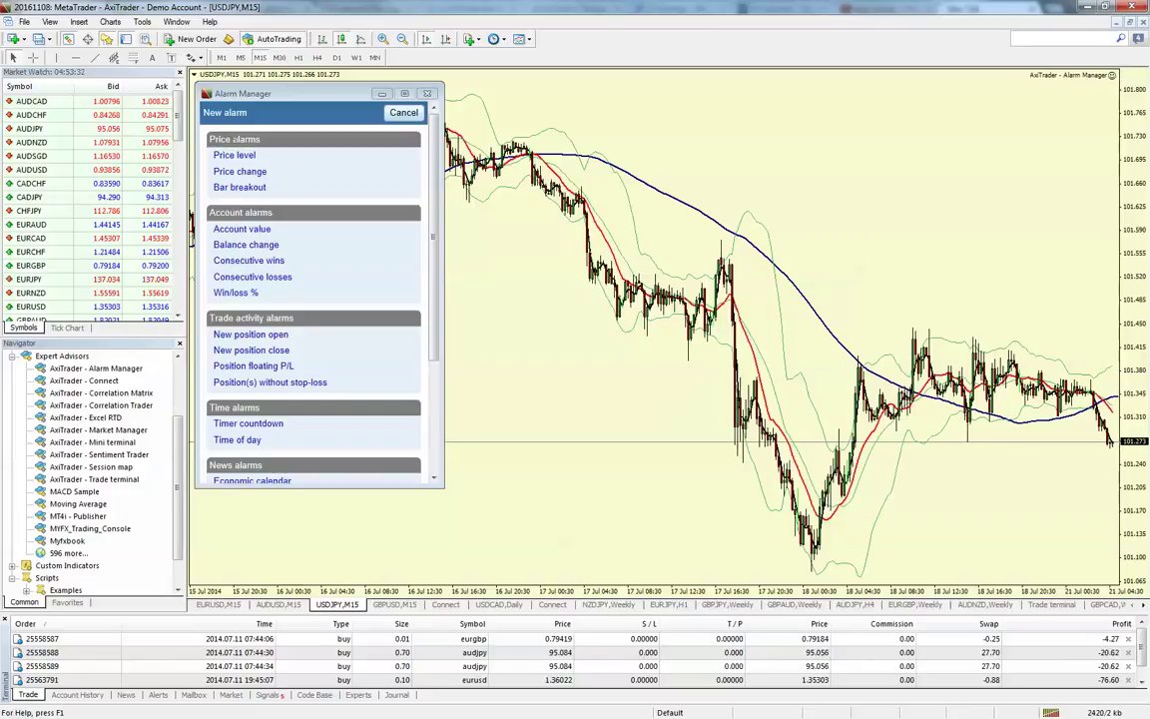
{"action": "left_click", "coordinate": [239, 187]}
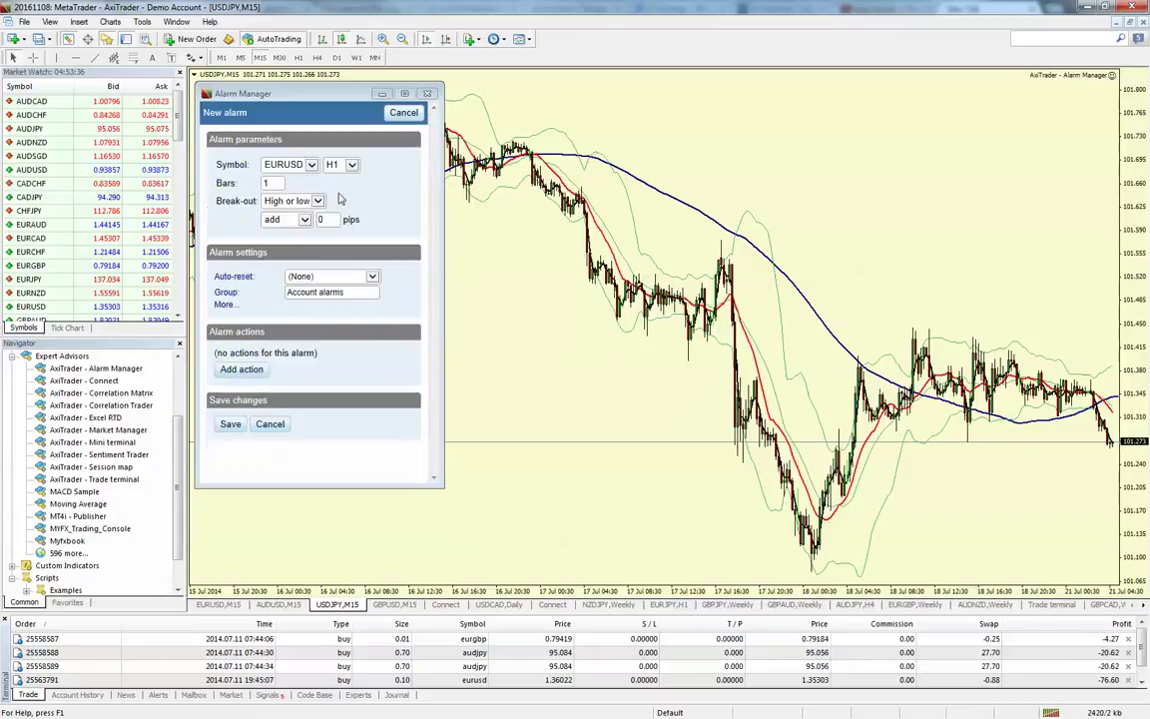
{"action": "left_click", "coordinate": [403, 112]}
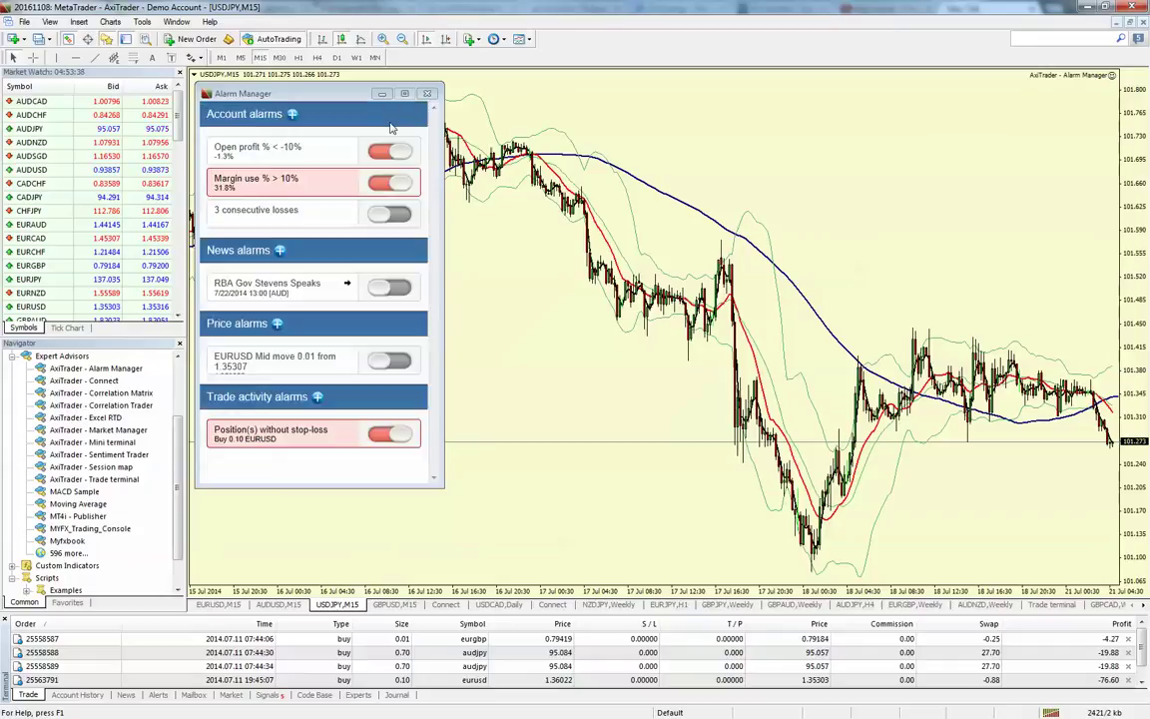
{"action": "left_click", "coordinate": [269, 112]}
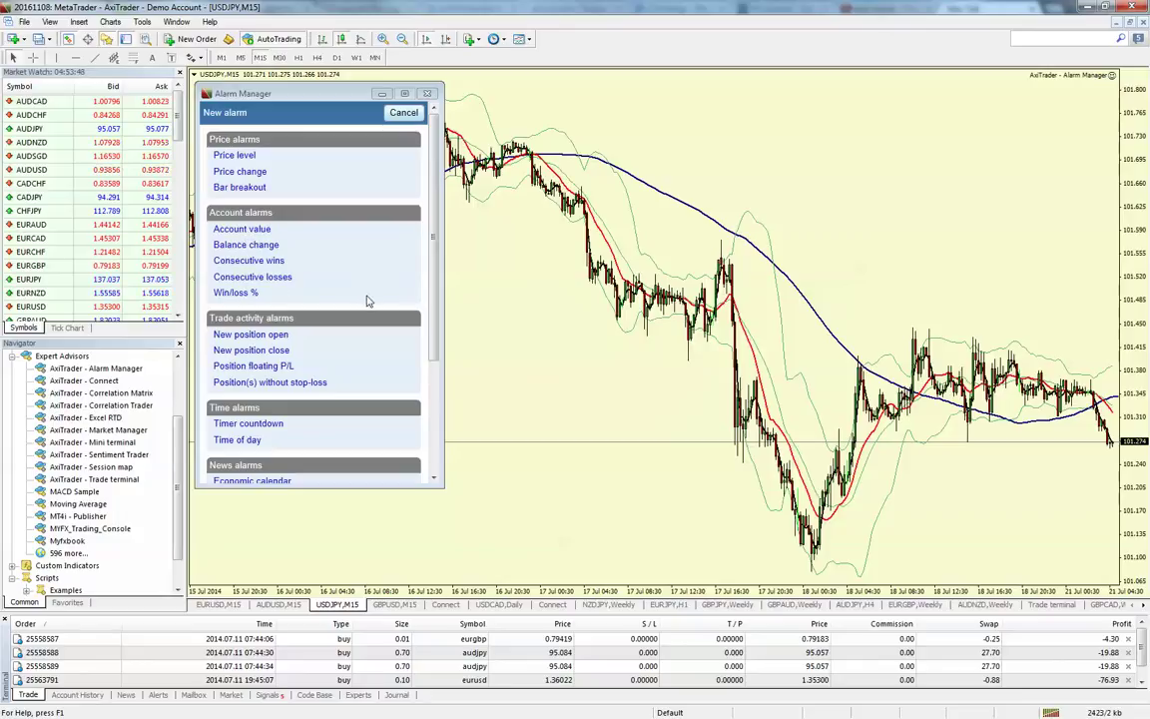
{"action": "left_click_drag", "start_coordinate": [436, 307], "coordinate": [427, 399]}
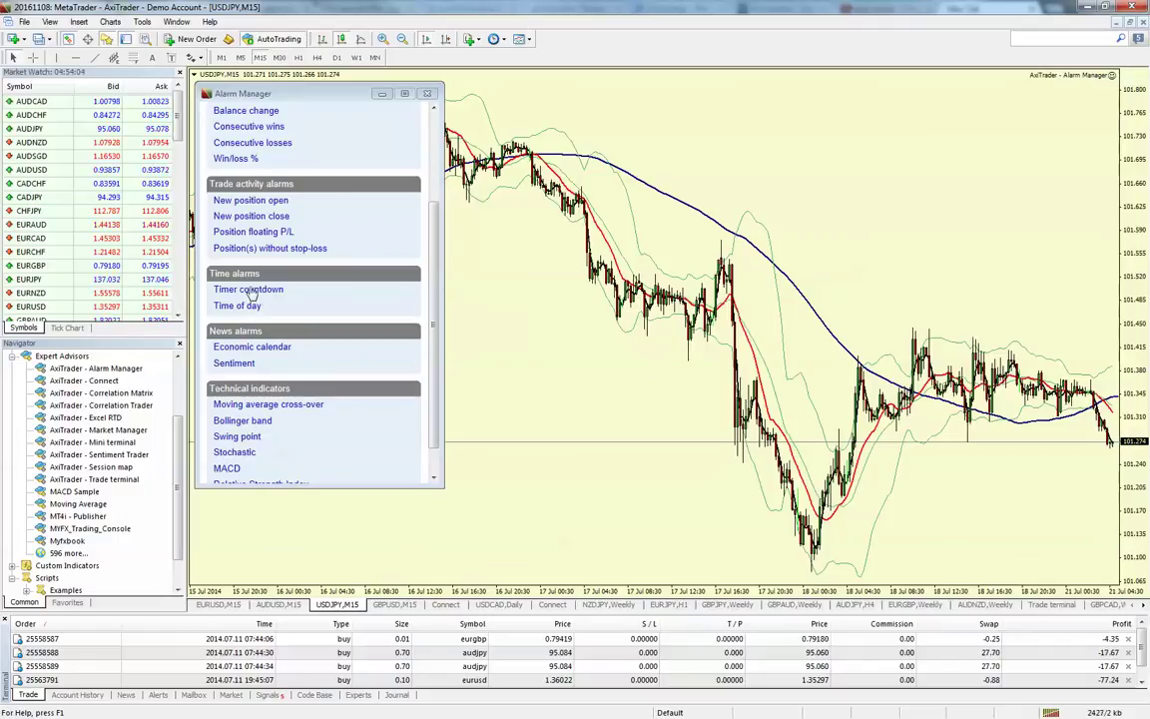
{"action": "scroll", "coordinate": [354, 354], "scroll_direction": "down", "scroll_amount": 1}
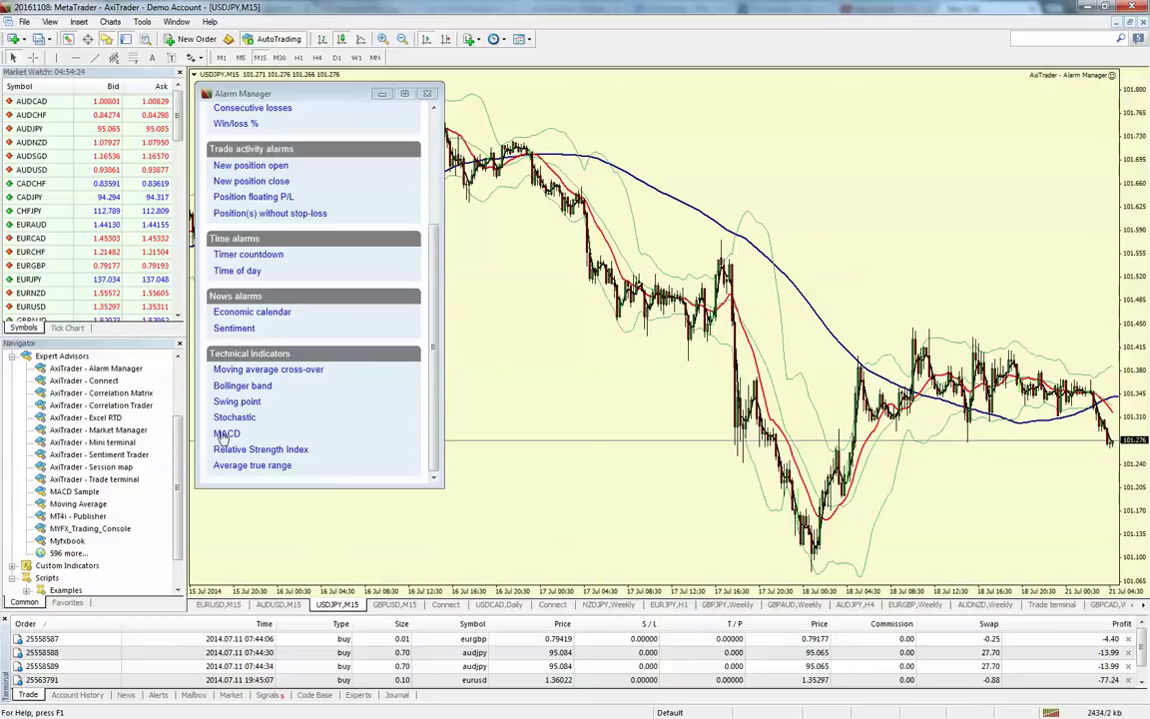
{"action": "left_click_drag", "start_coordinate": [433, 339], "coordinate": [453, 222]}
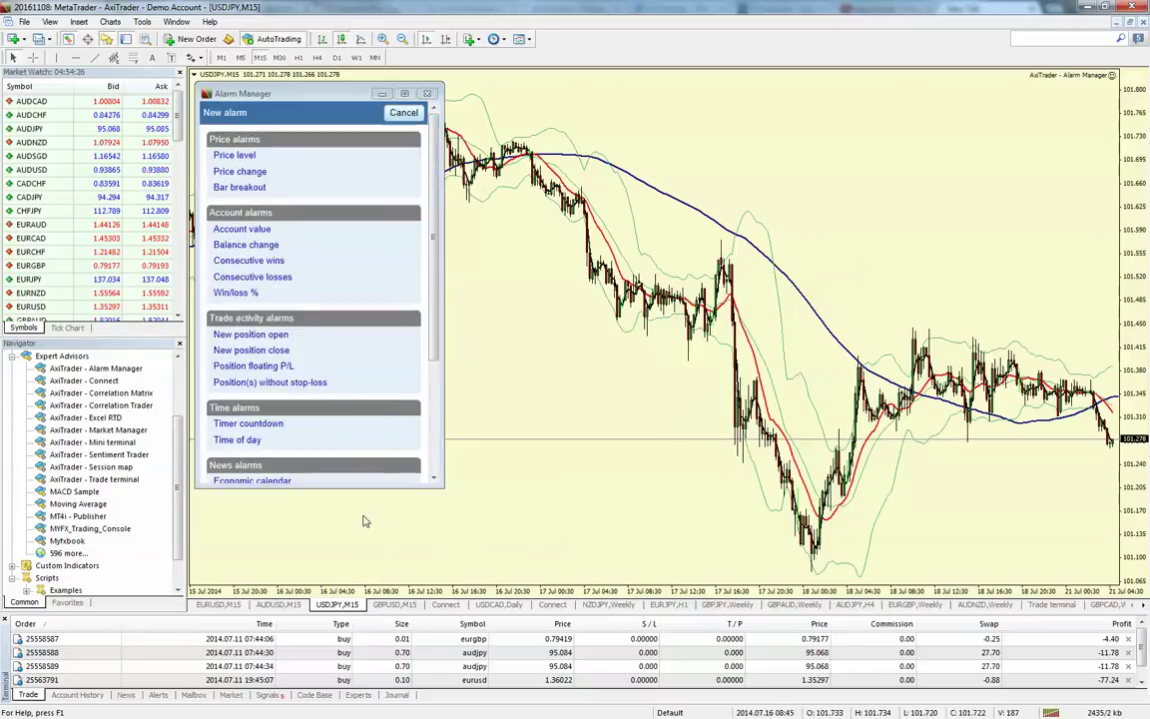
{"action": "scroll", "coordinate": [409, 239], "scroll_direction": "down", "scroll_amount": 2}
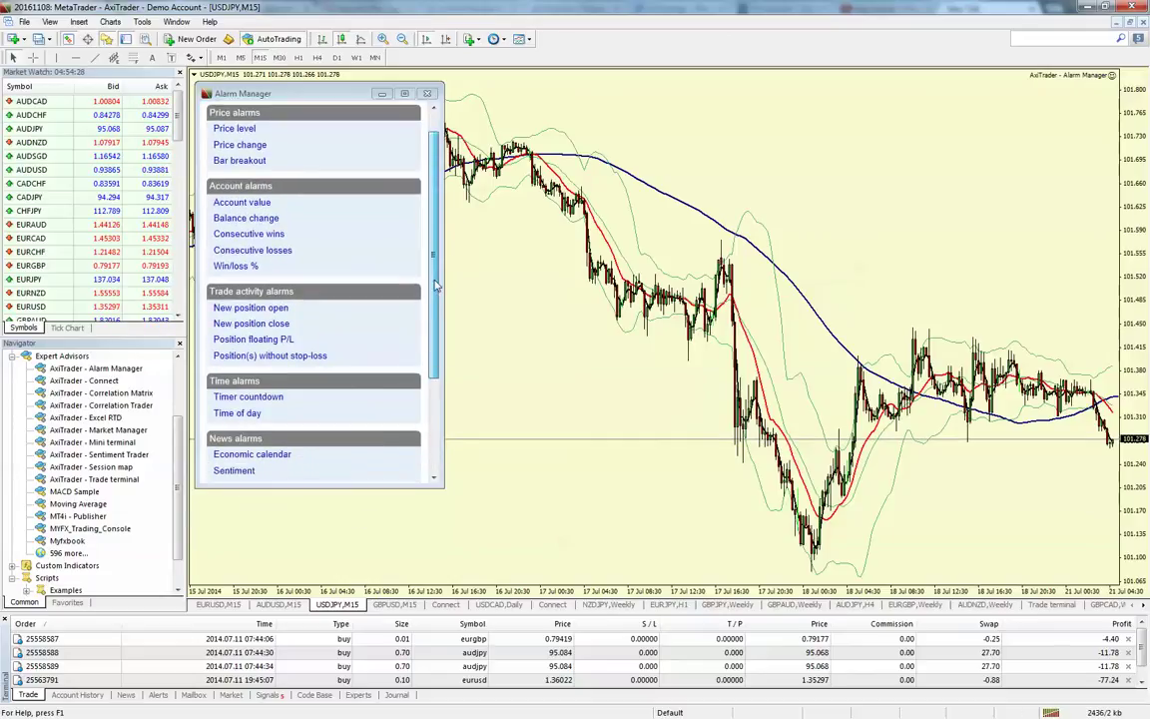
{"action": "scroll", "coordinate": [387, 204], "scroll_direction": "up", "scroll_amount": 2}
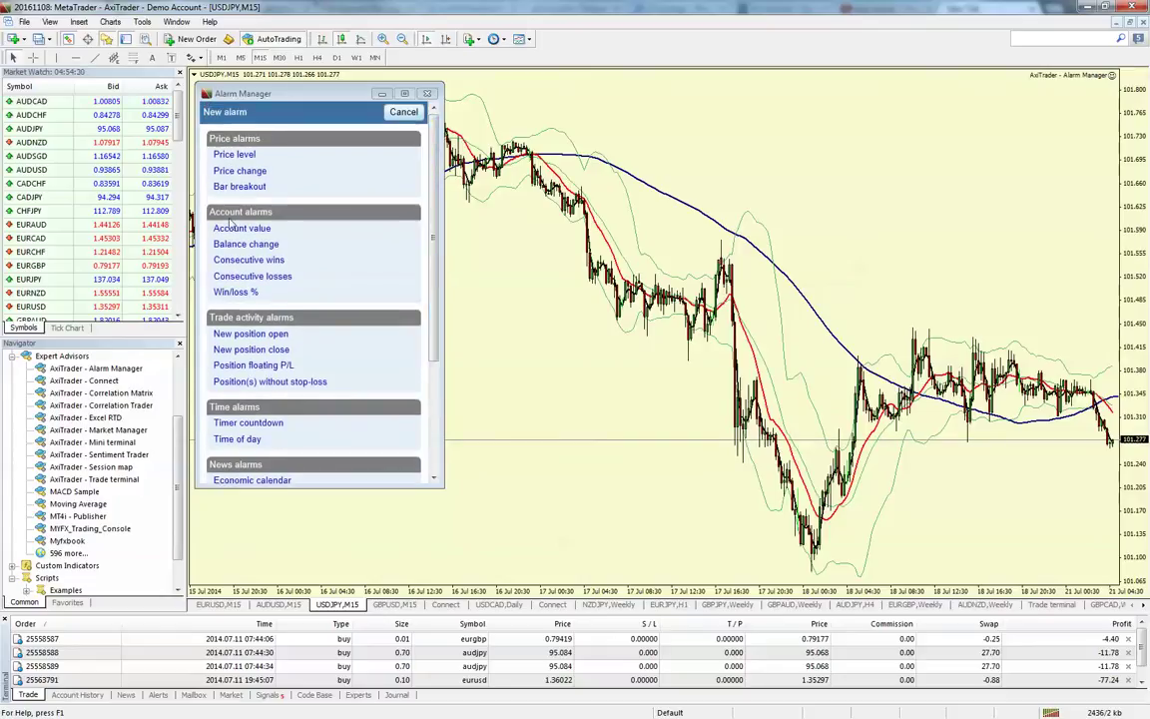
Step: Open a Price level alarm form, leave Auto-reset at (None), then cancel it
{"action": "left_click", "coordinate": [233, 154]}
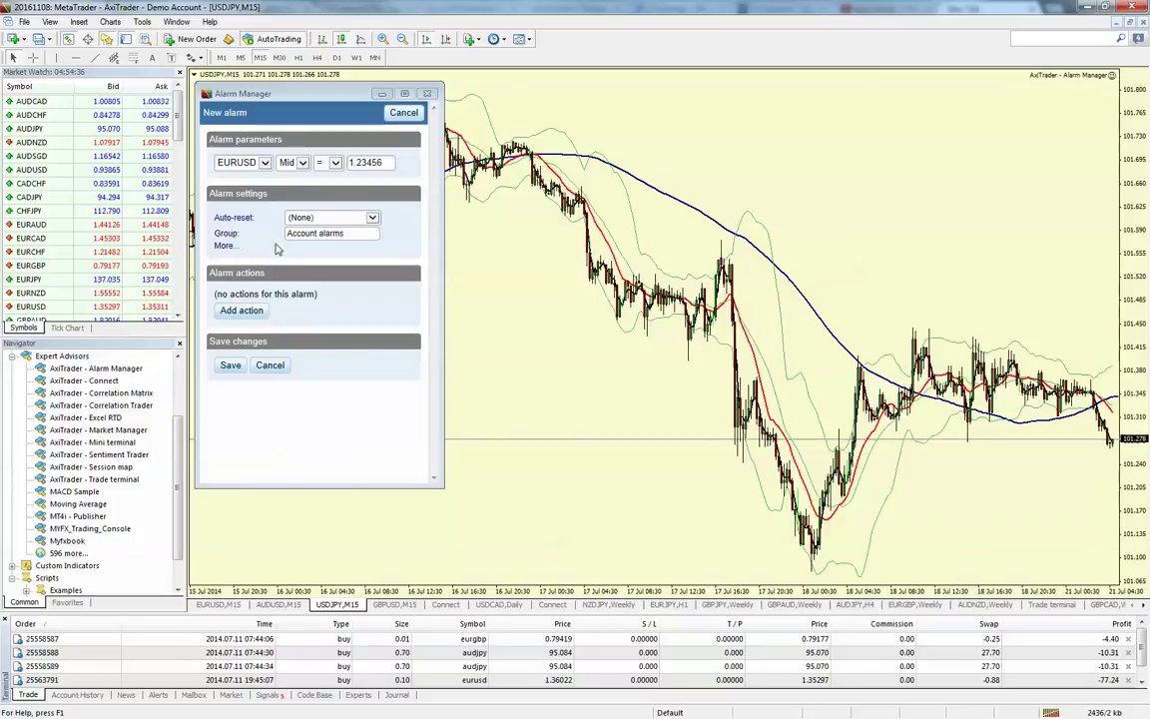
{"action": "left_click", "coordinate": [372, 218]}
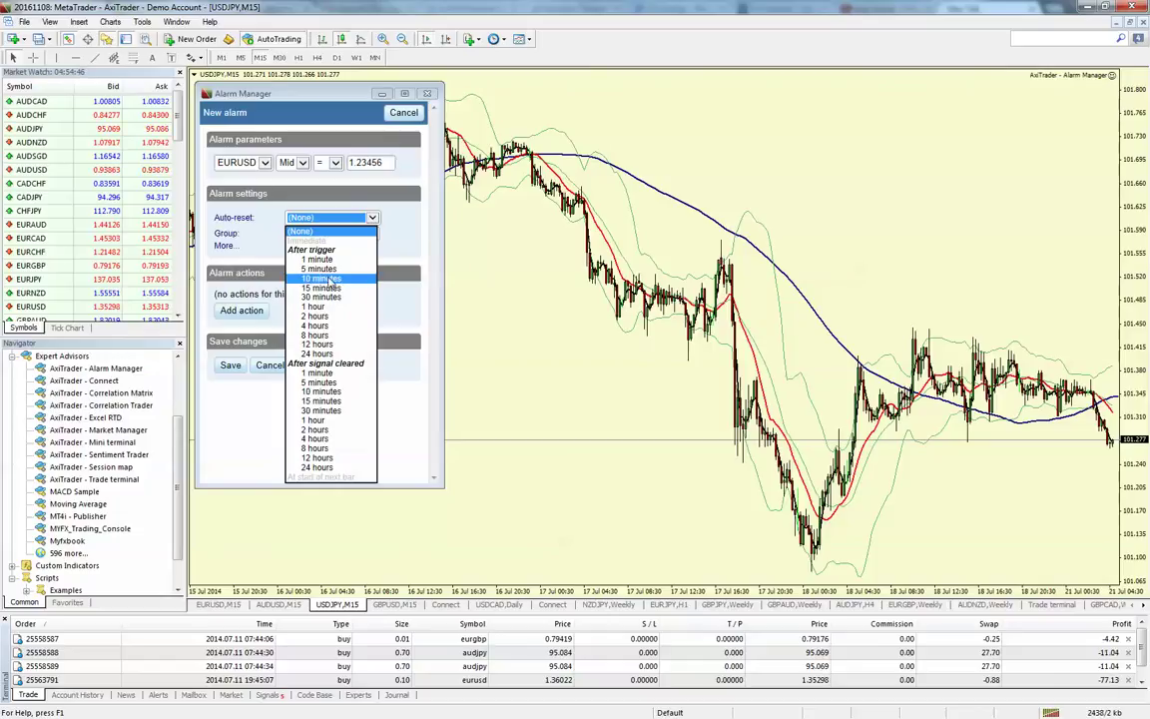
{"action": "left_click", "coordinate": [299, 231]}
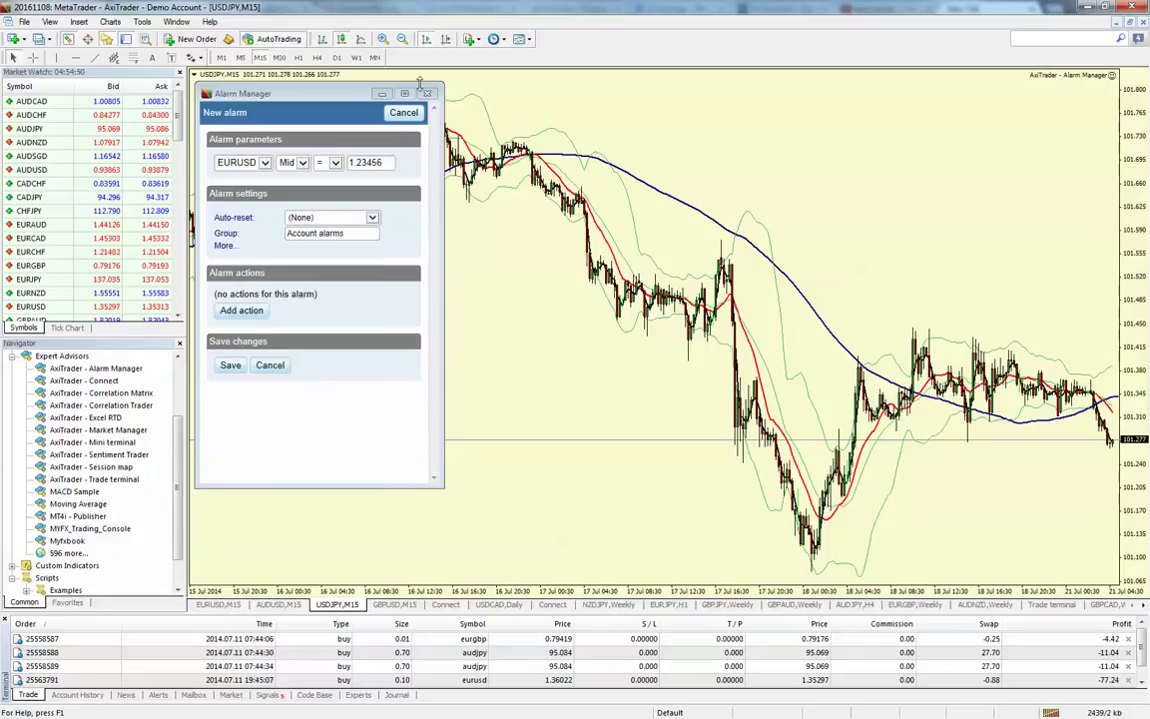
{"action": "left_click", "coordinate": [405, 112]}
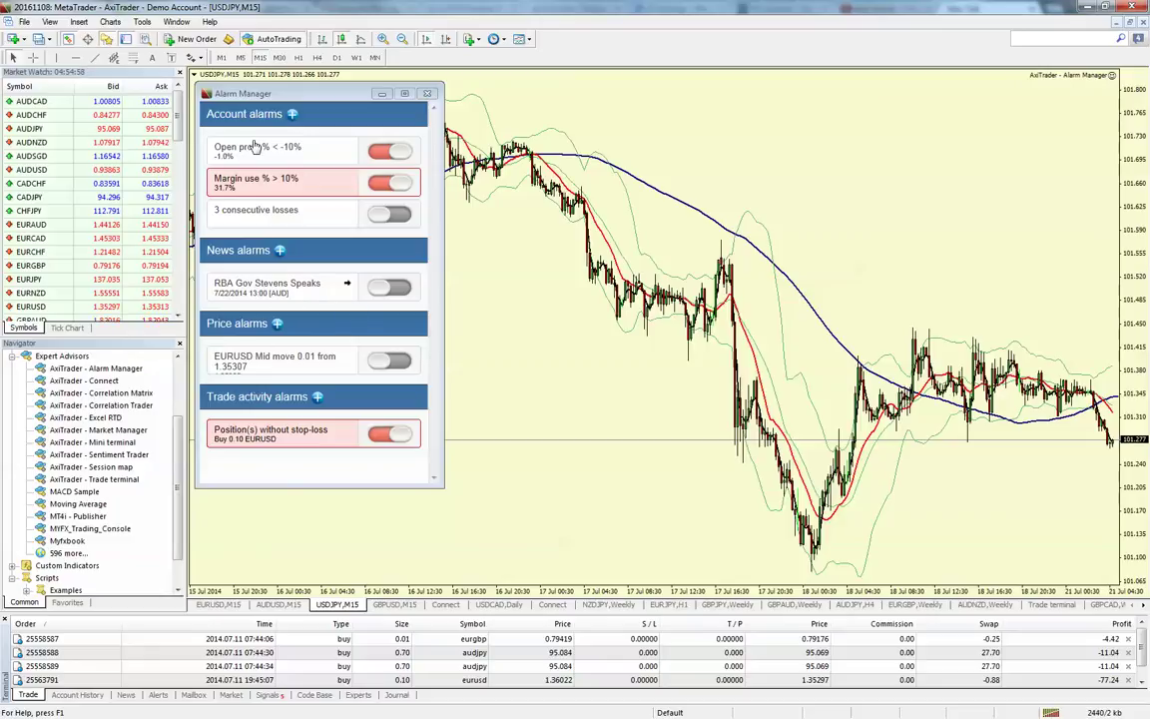
Step: Start a new Price level alarm and enter the caption 'eur crosses over support'
{"action": "left_click", "coordinate": [291, 115]}
{"action": "left_click", "coordinate": [233, 157]}
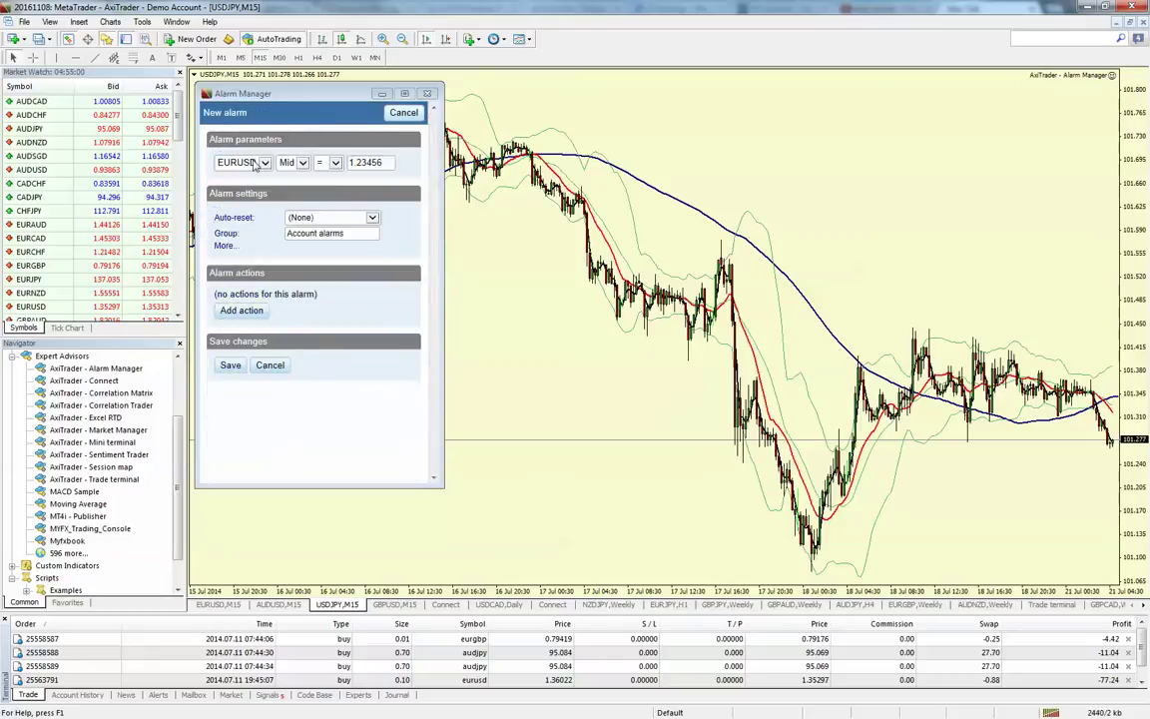
{"action": "left_click", "coordinate": [223, 244]}
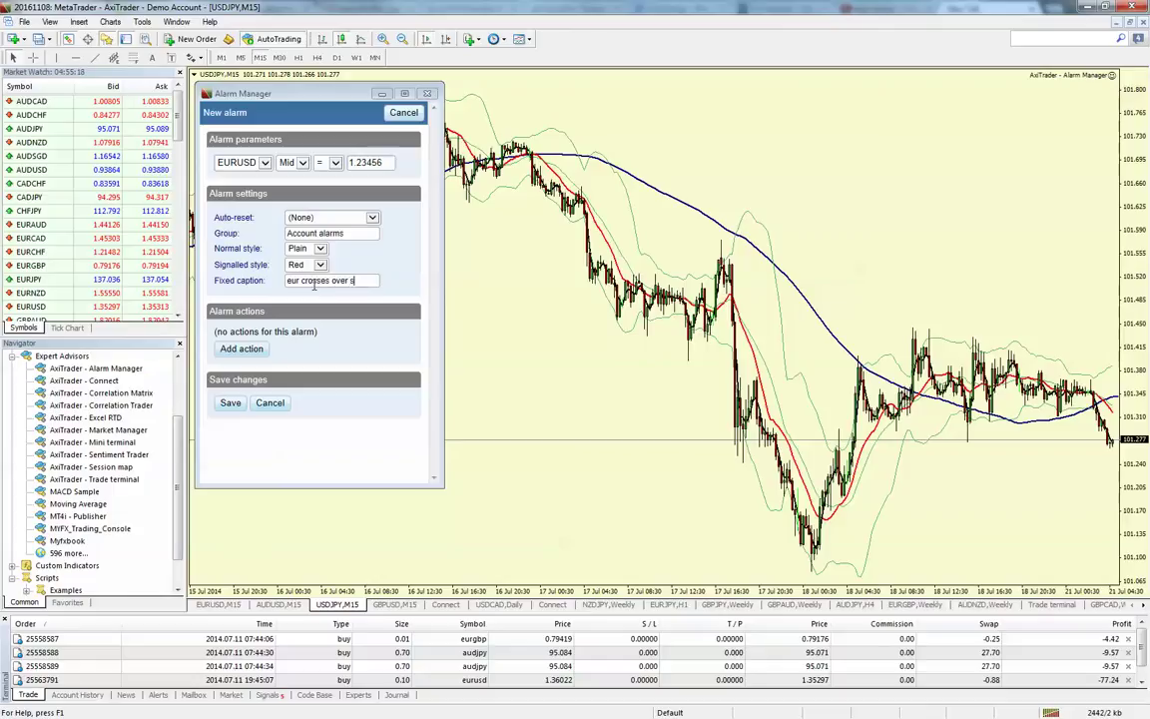
{"action": "type", "text": "rt"}
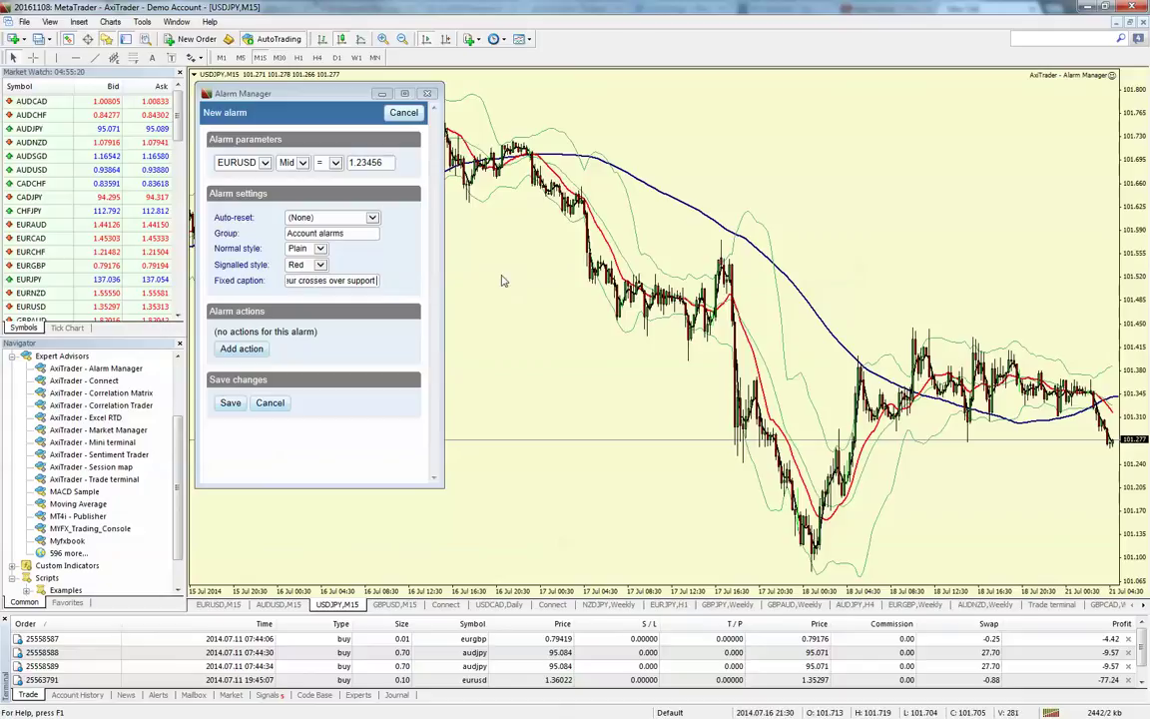
Step: Add a Play sound action to the EURUSD alarm and save it
{"action": "left_click", "coordinate": [240, 348]}
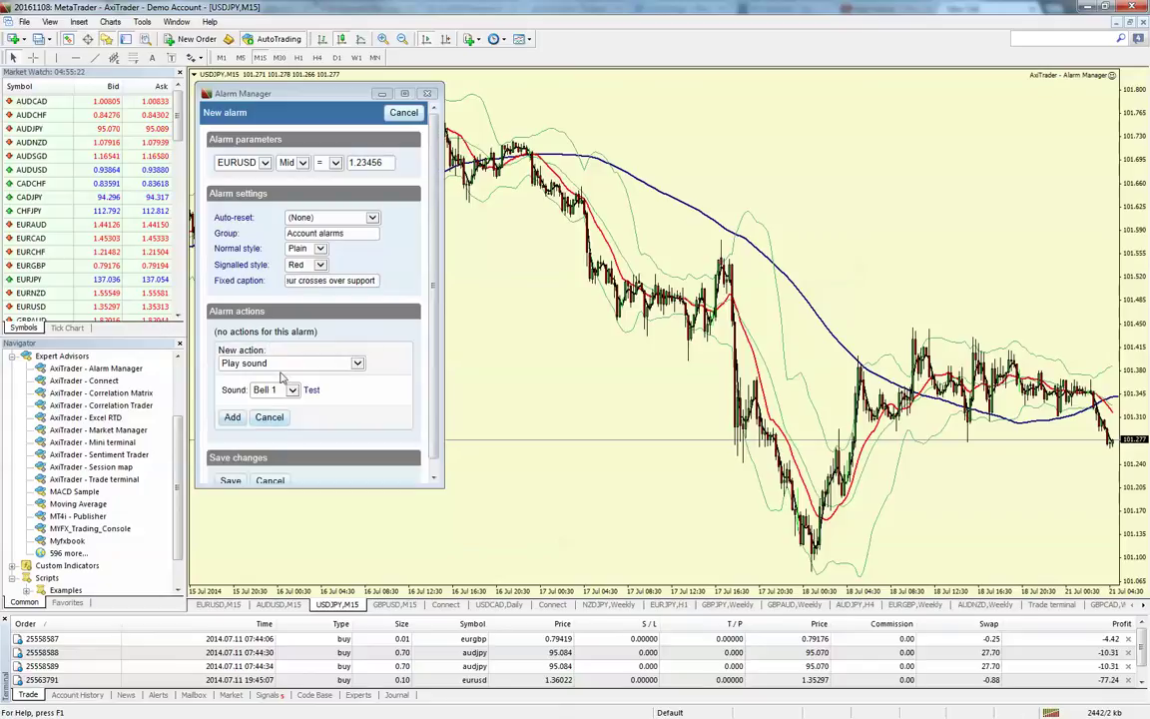
{"action": "left_click", "coordinate": [355, 365]}
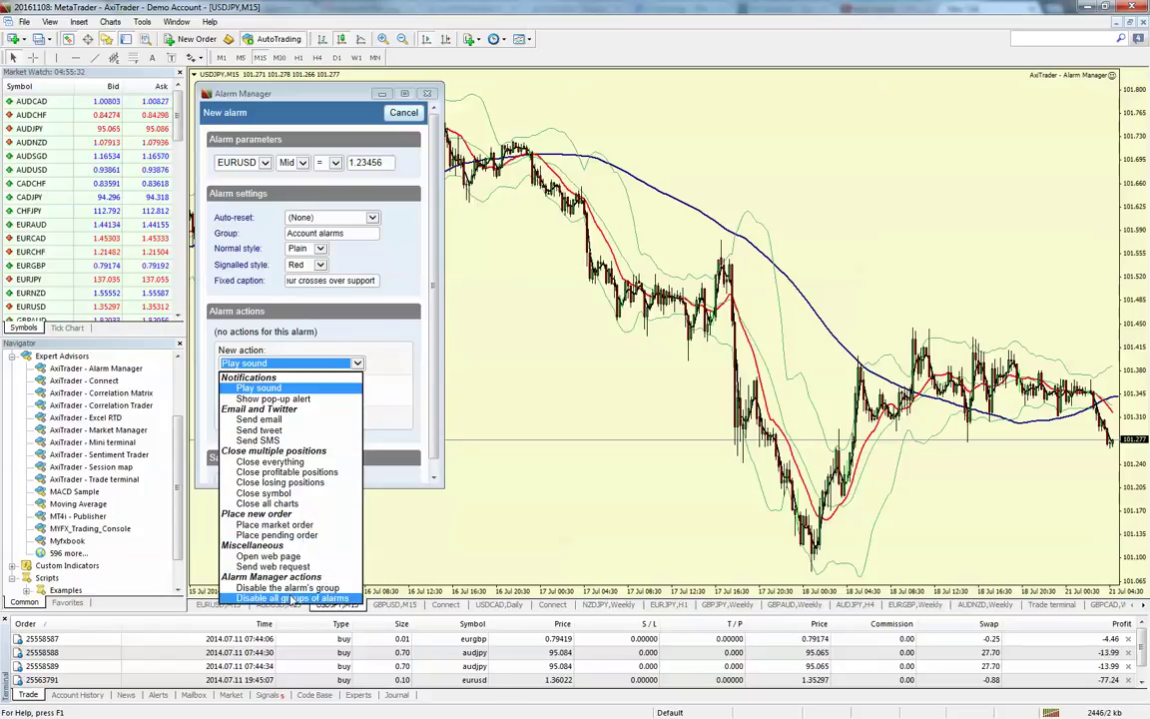
{"action": "left_click", "coordinate": [278, 389]}
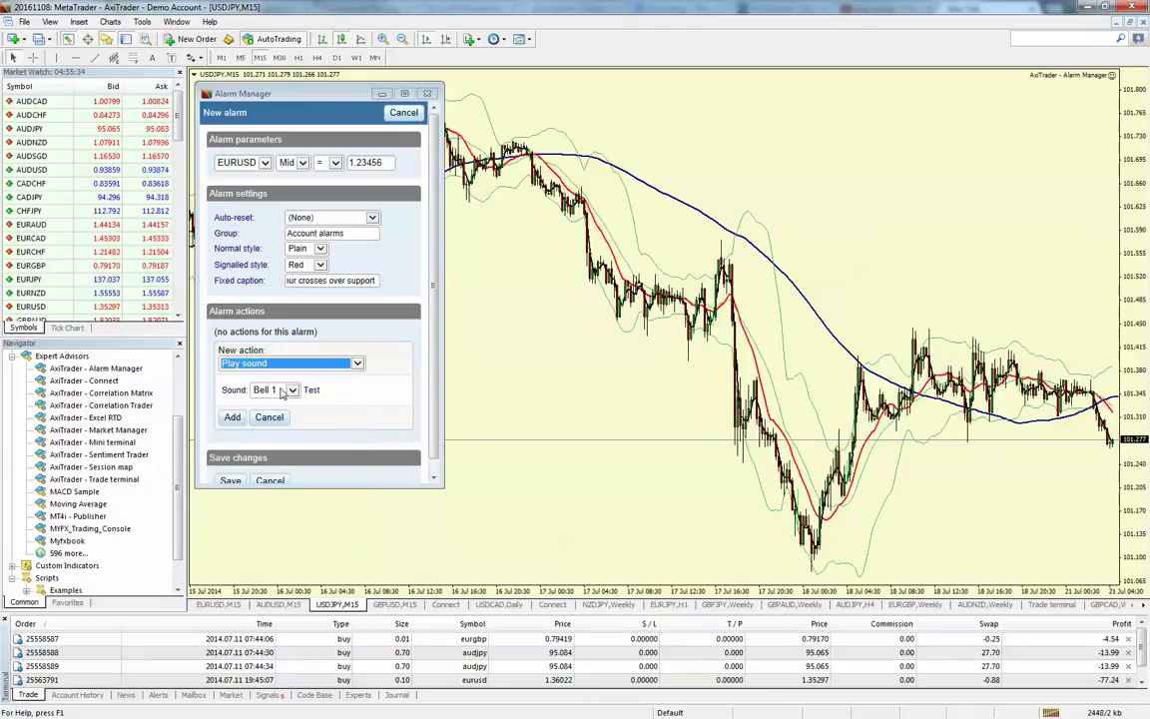
{"action": "left_click", "coordinate": [231, 417]}
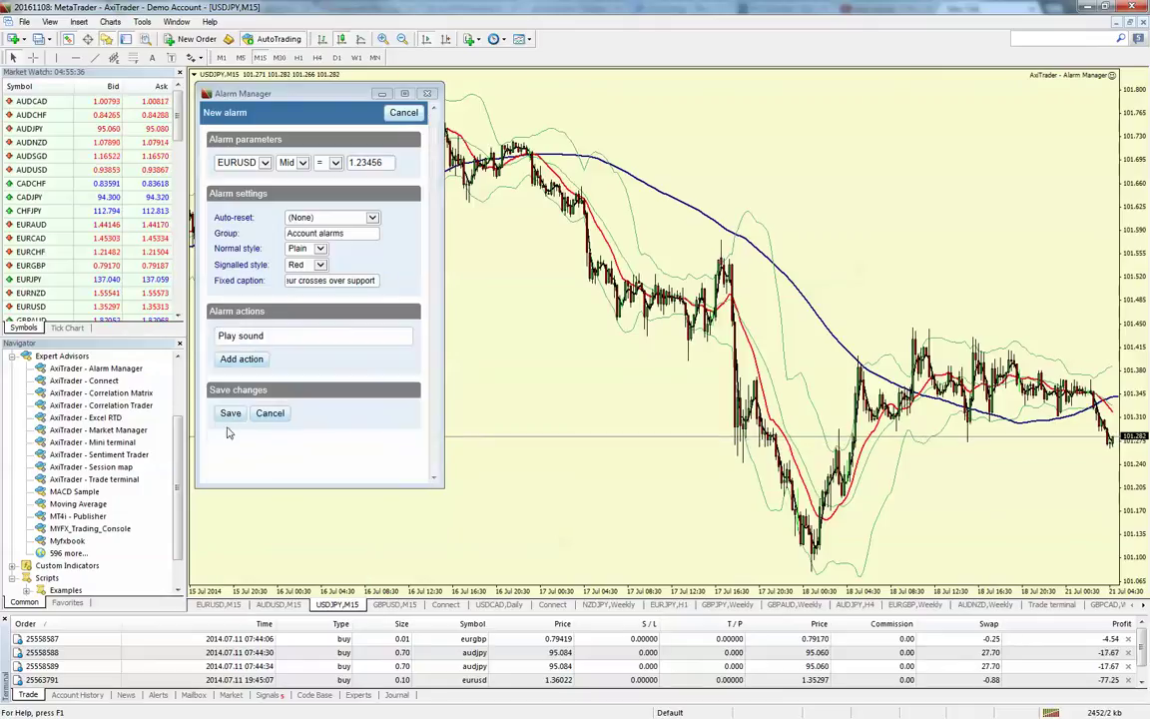
{"action": "left_click", "coordinate": [230, 412]}
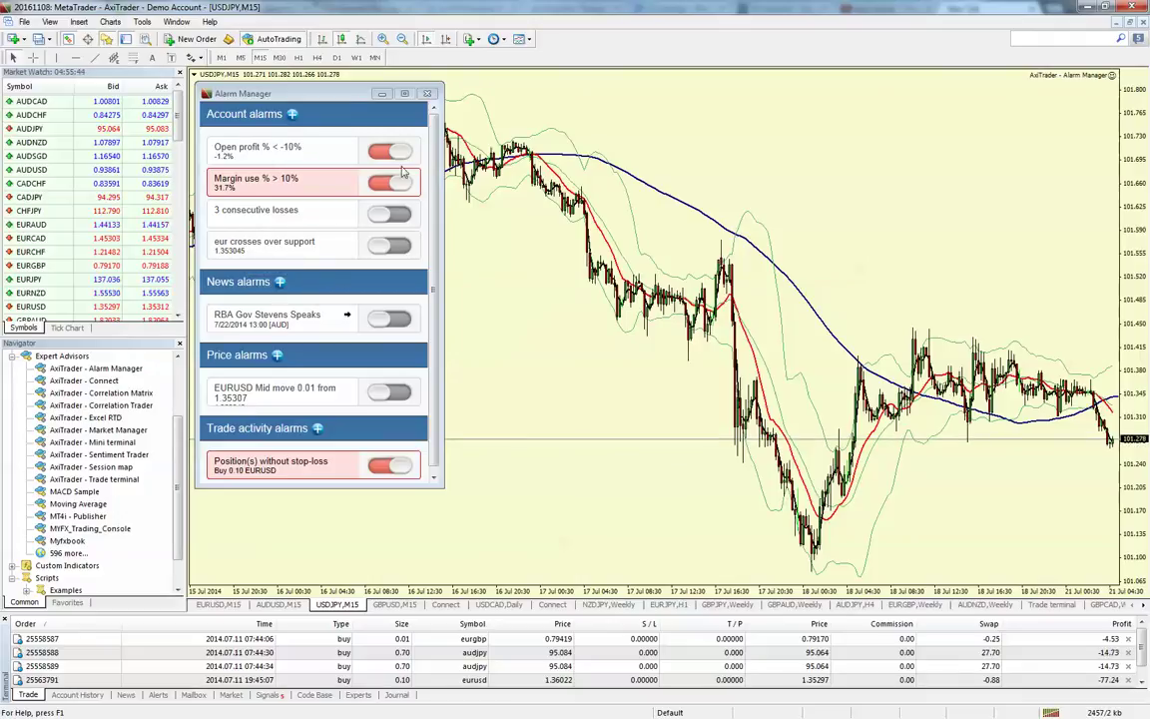
Step: Start an Economic calendar news alarm using Forex Factory with High only priority, 10 minutes before
{"action": "left_click", "coordinate": [281, 283]}
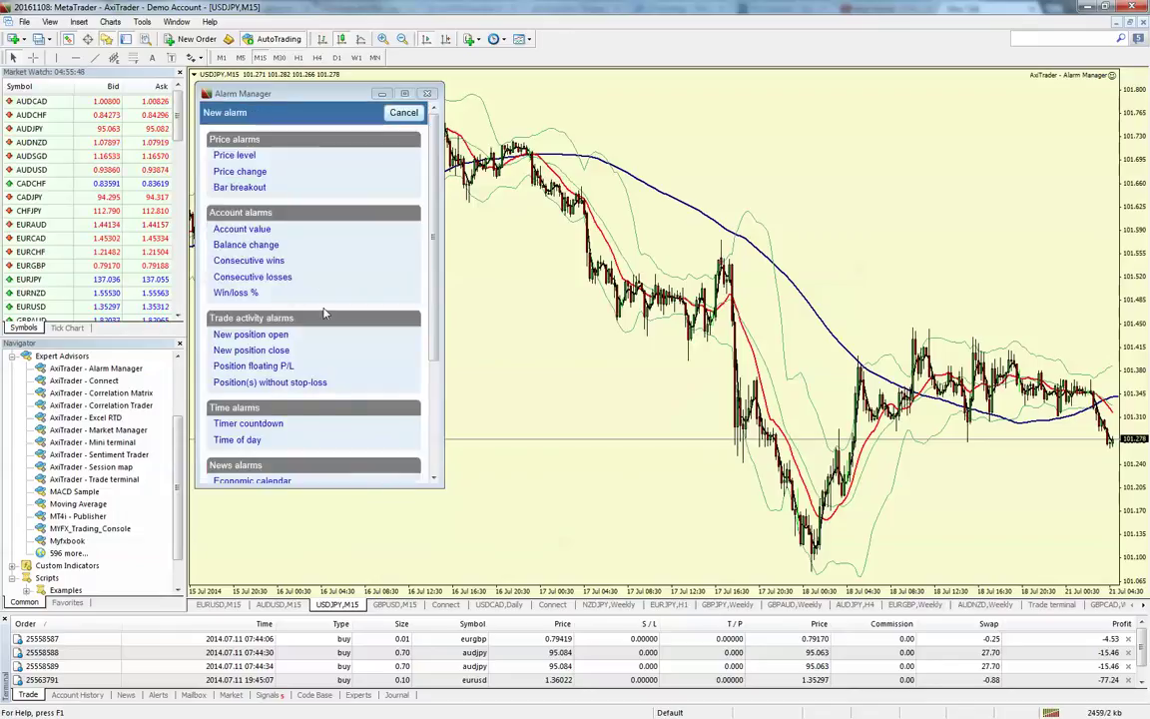
{"action": "scroll", "coordinate": [305, 282], "scroll_direction": "down", "scroll_amount": 3}
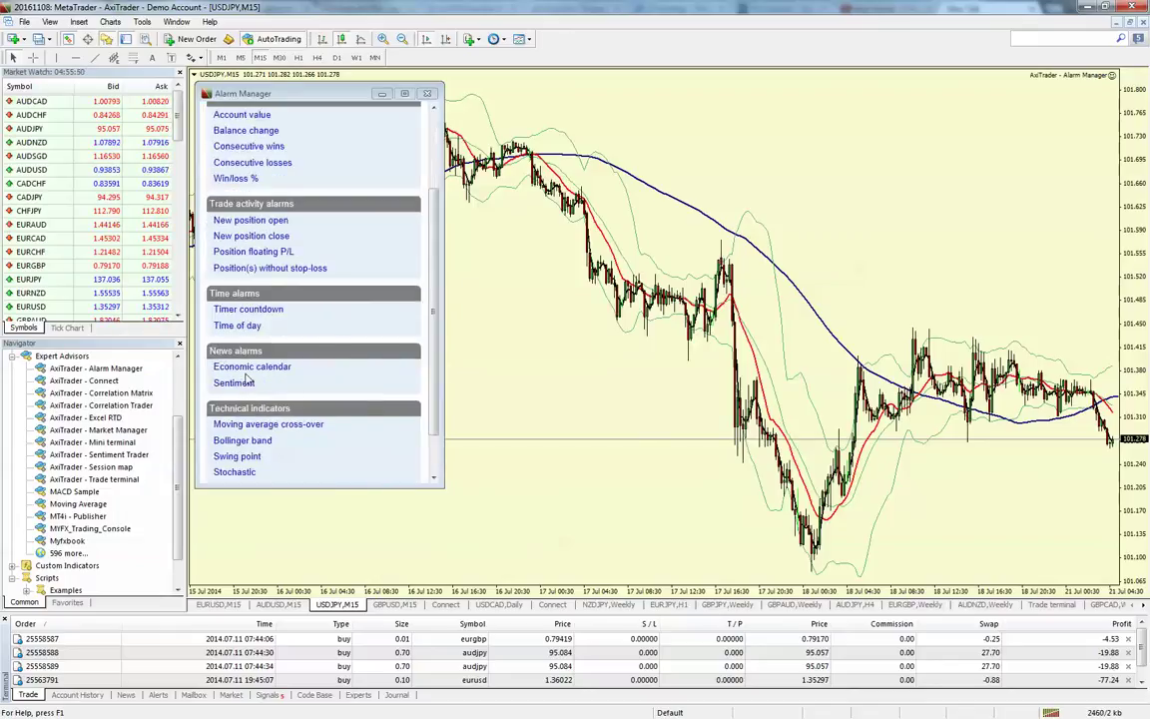
{"action": "left_click", "coordinate": [250, 368]}
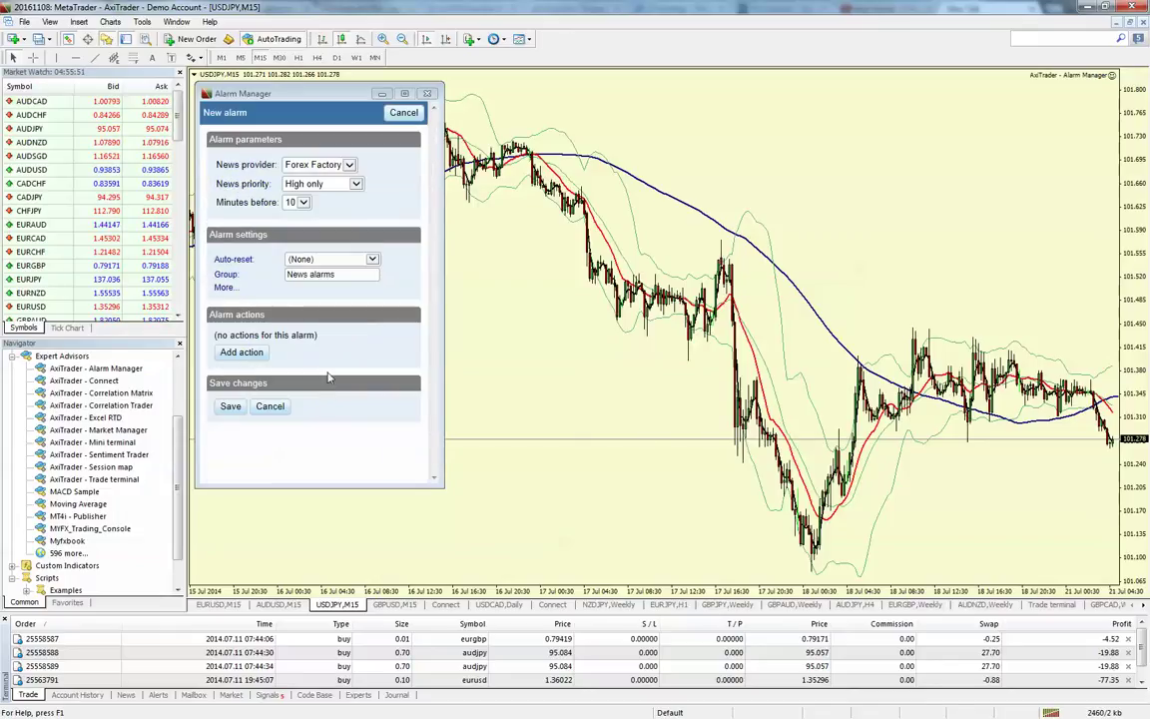
{"action": "left_click", "coordinate": [349, 164]}
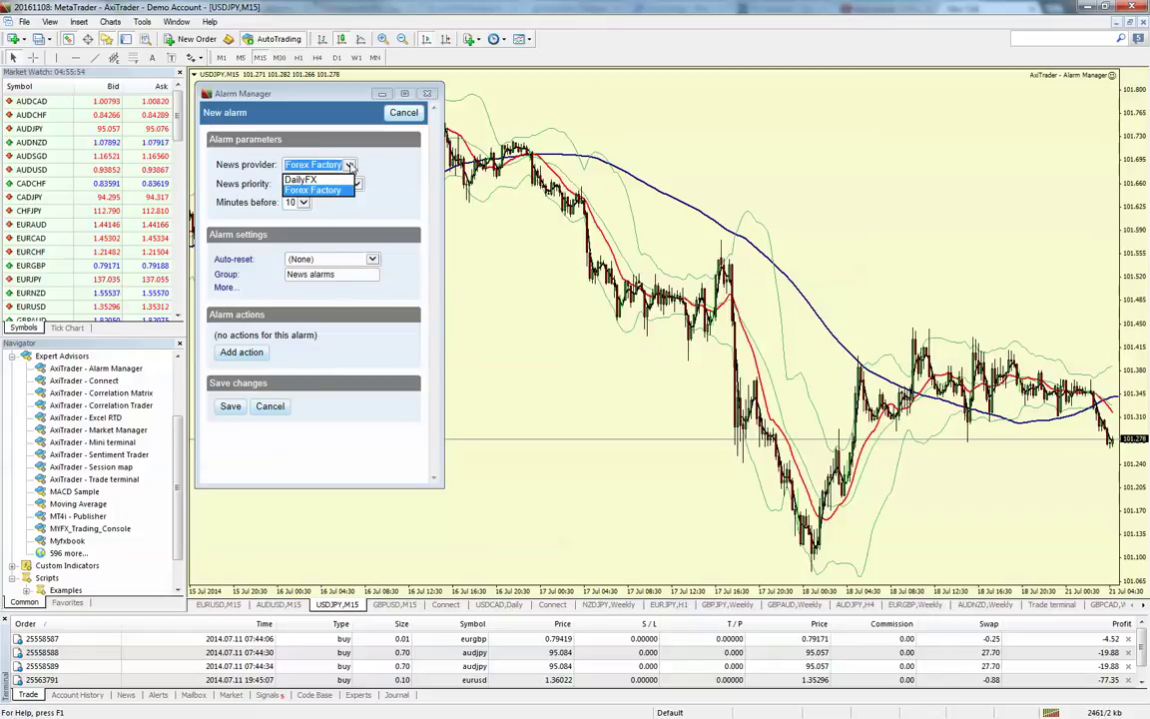
{"action": "left_click", "coordinate": [350, 165]}
{"action": "left_click", "coordinate": [356, 185]}
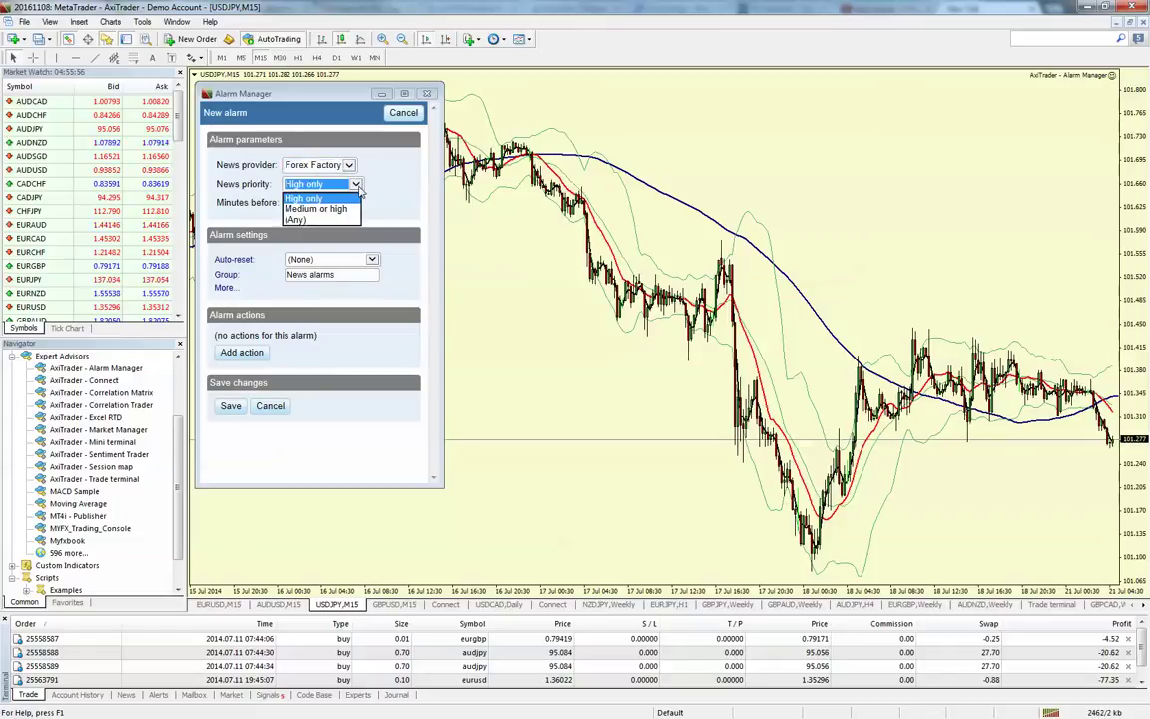
{"action": "left_click", "coordinate": [330, 199]}
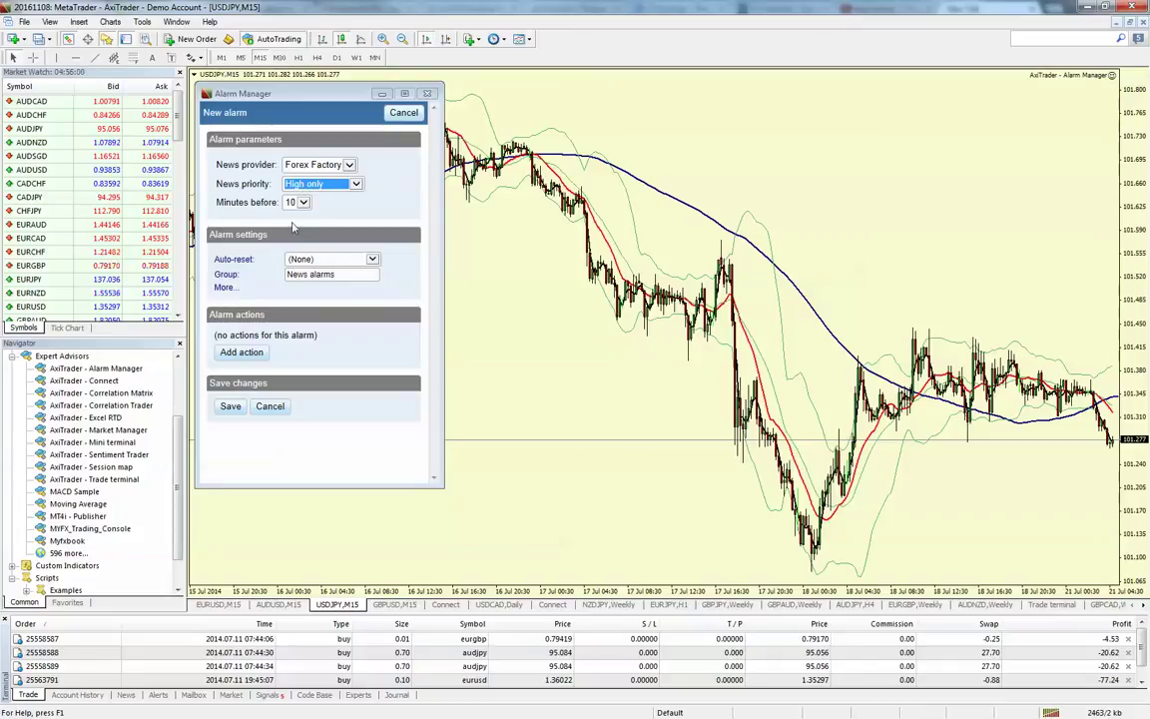
{"action": "left_click", "coordinate": [350, 165]}
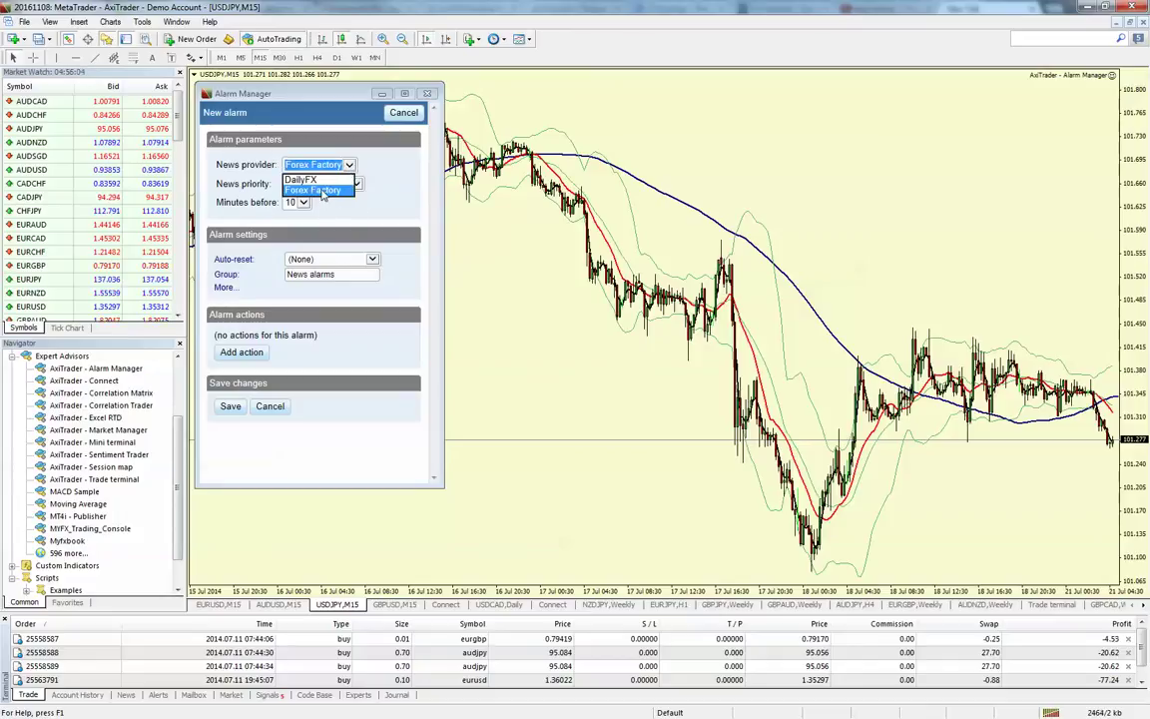
{"action": "left_click", "coordinate": [337, 191]}
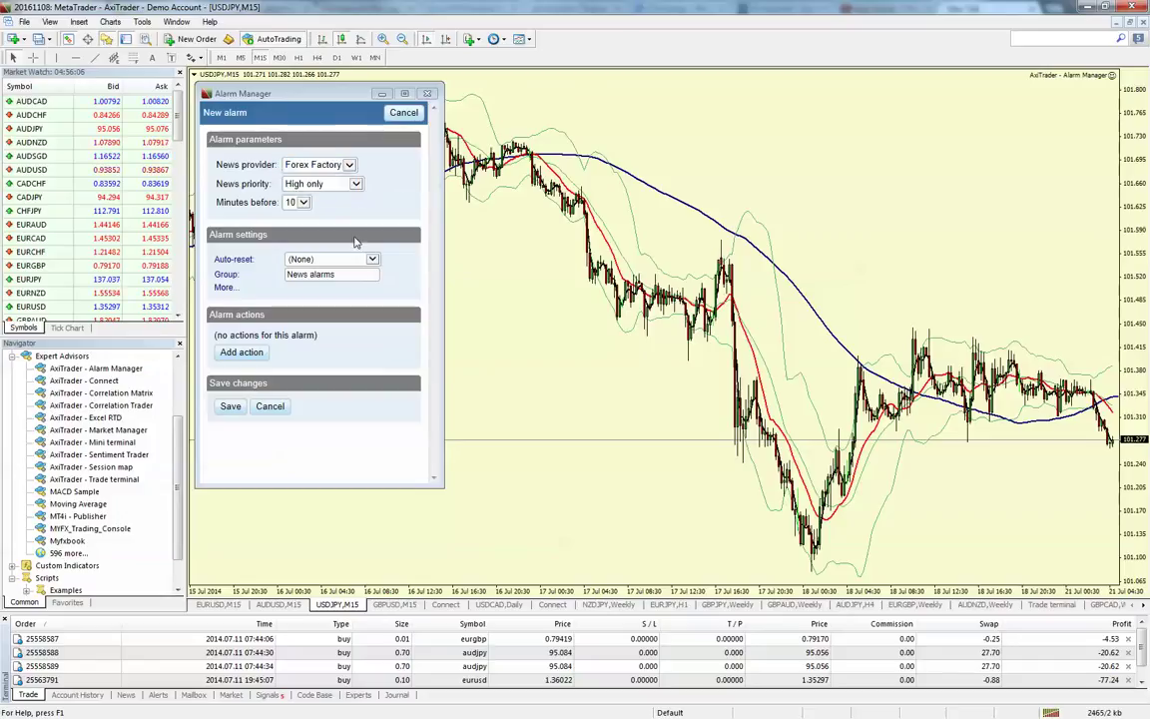
Step: Leave auto-reset at (None), add a Play sound action, and save the news alarm
{"action": "left_click", "coordinate": [372, 261]}
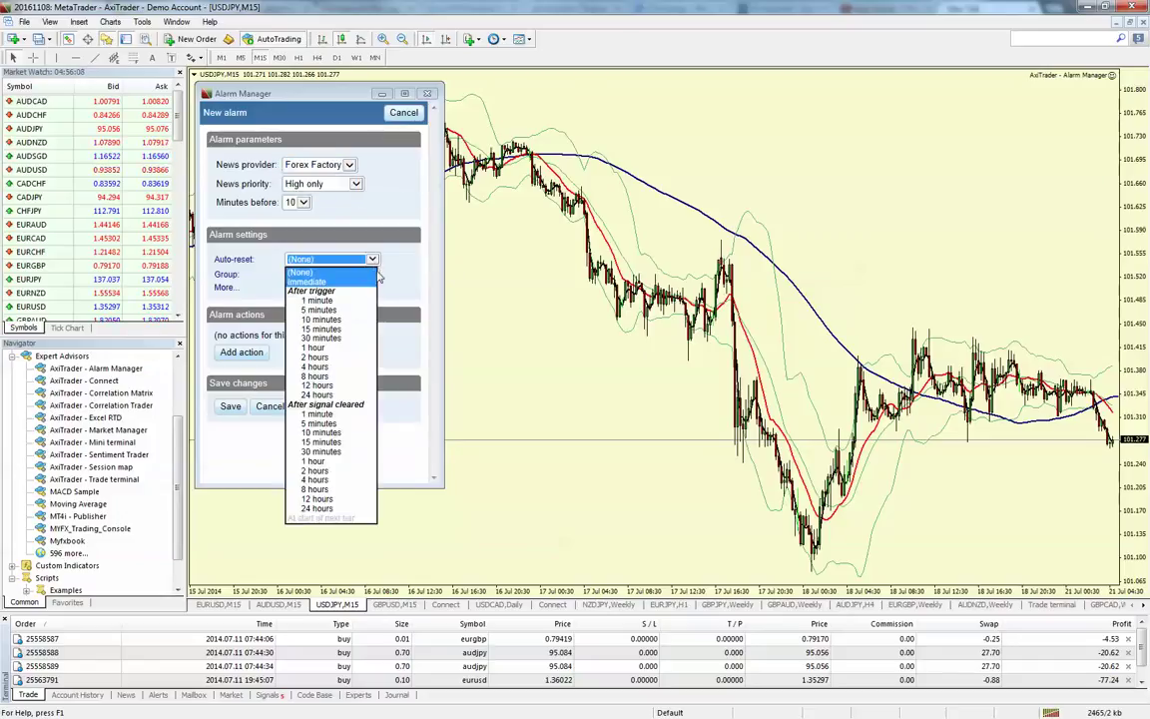
{"action": "left_click", "coordinate": [415, 256]}
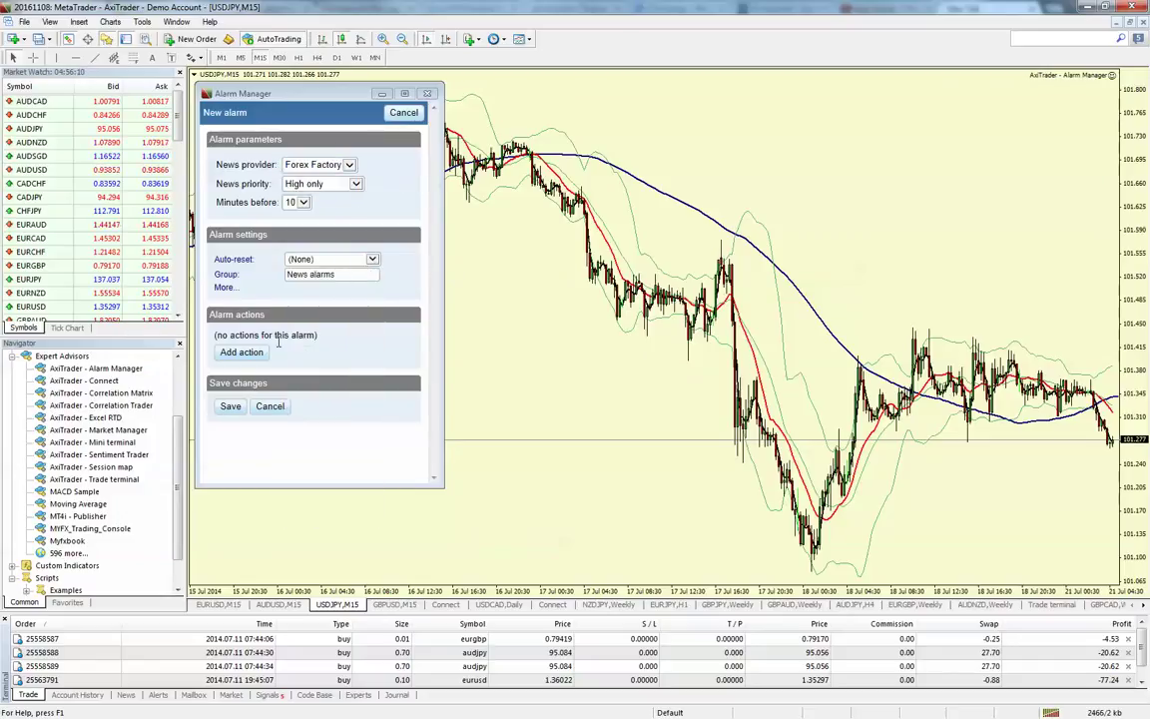
{"action": "left_click", "coordinate": [242, 351]}
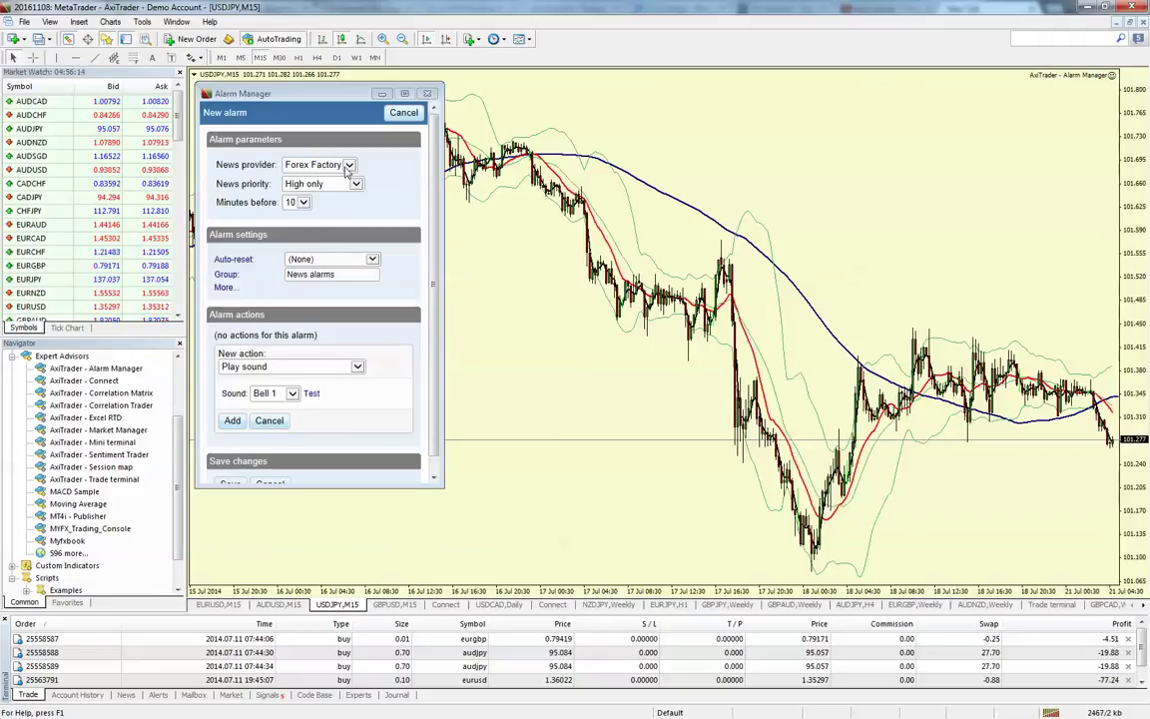
{"action": "left_click", "coordinate": [231, 420]}
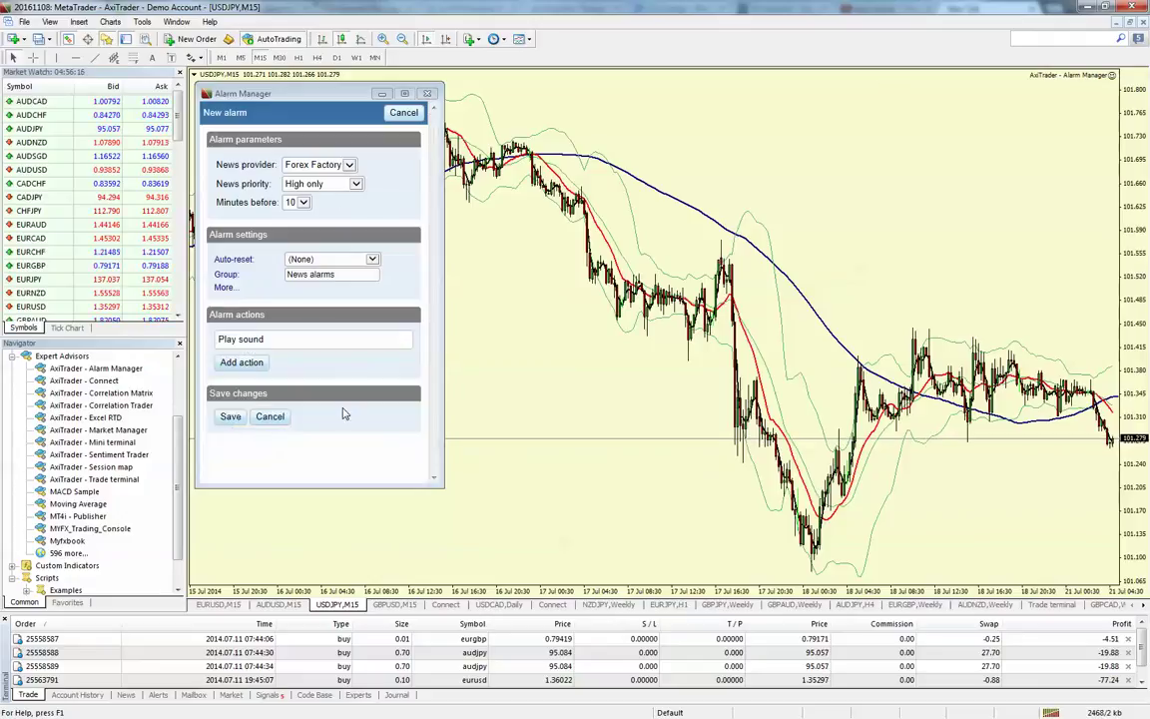
{"action": "left_click", "coordinate": [230, 417]}
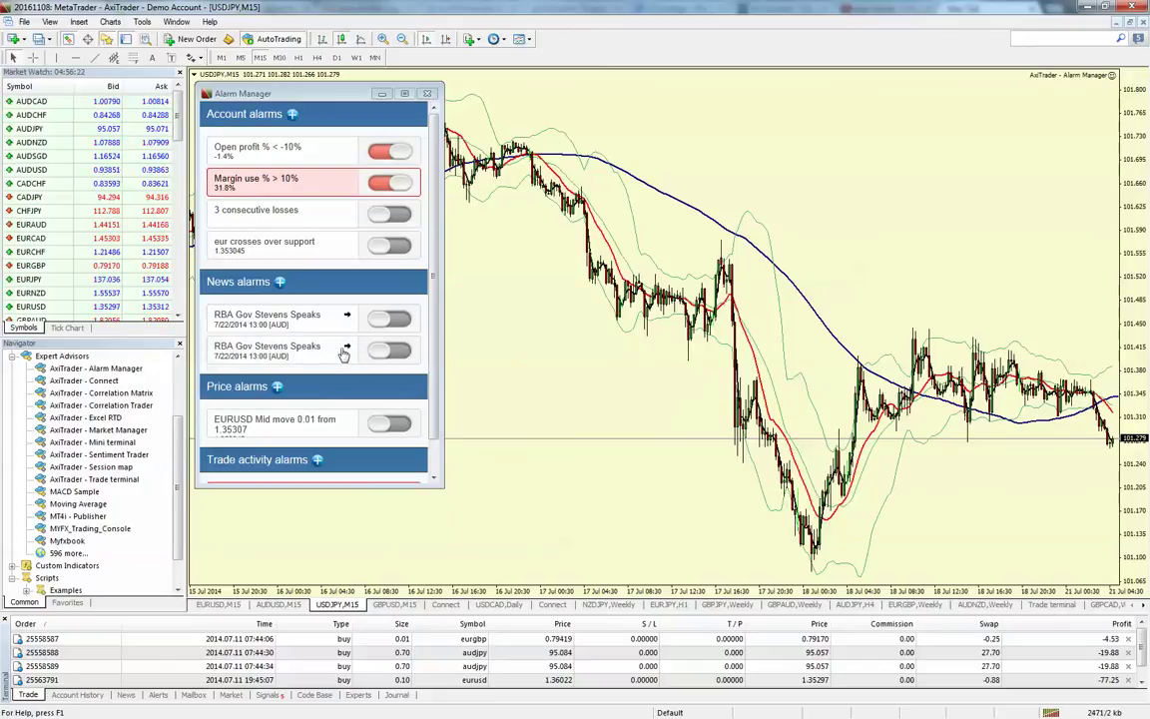
Step: Delete the second 'RBA Gov Stevens Speaks' entry from News alarms
{"action": "left_click", "coordinate": [299, 319]}
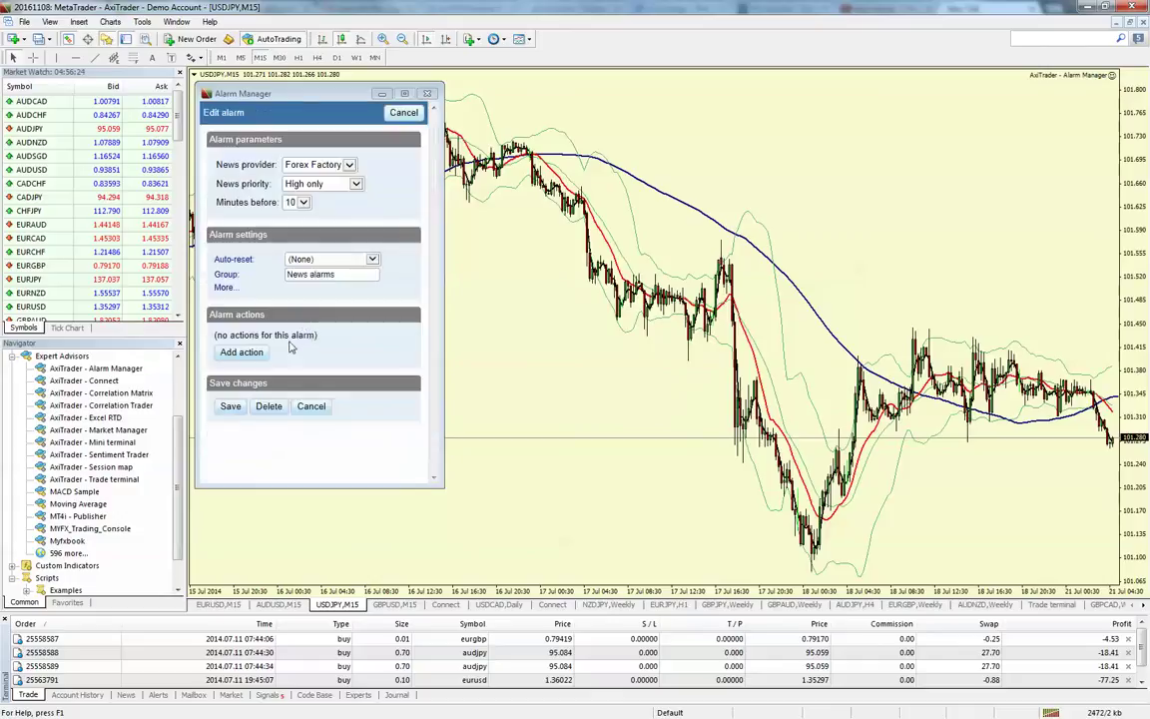
{"action": "left_click", "coordinate": [268, 405]}
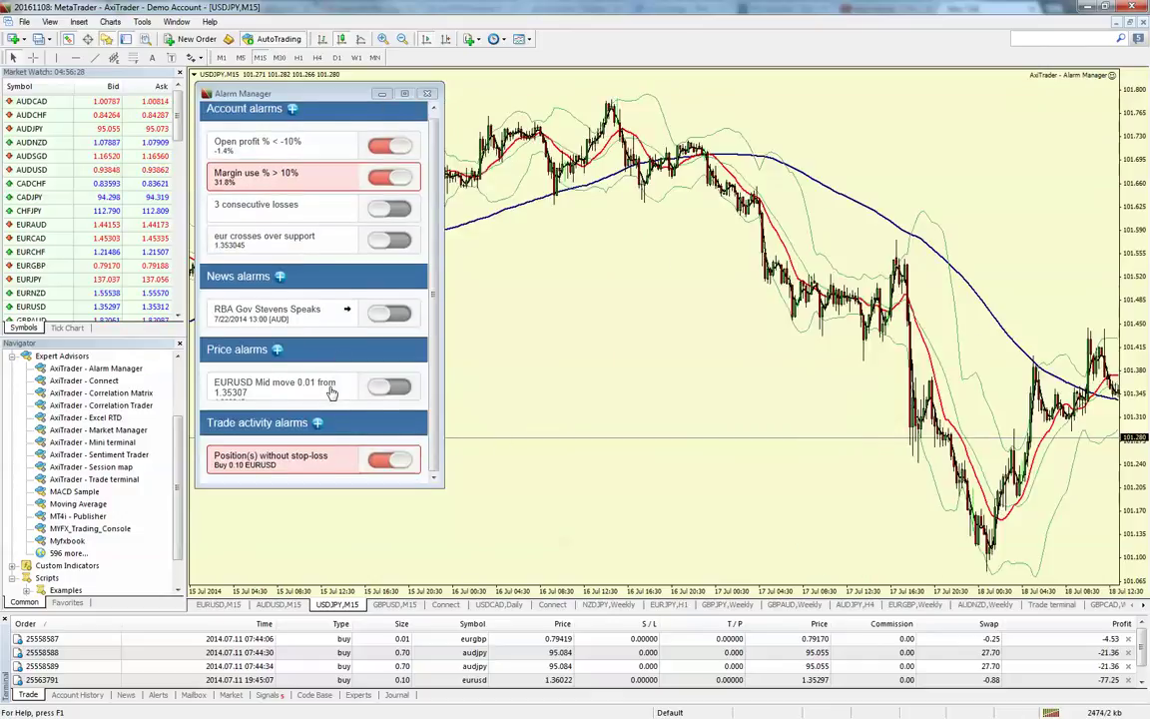
{"action": "scroll", "coordinate": [332, 391], "scroll_direction": "down", "scroll_amount": 1}
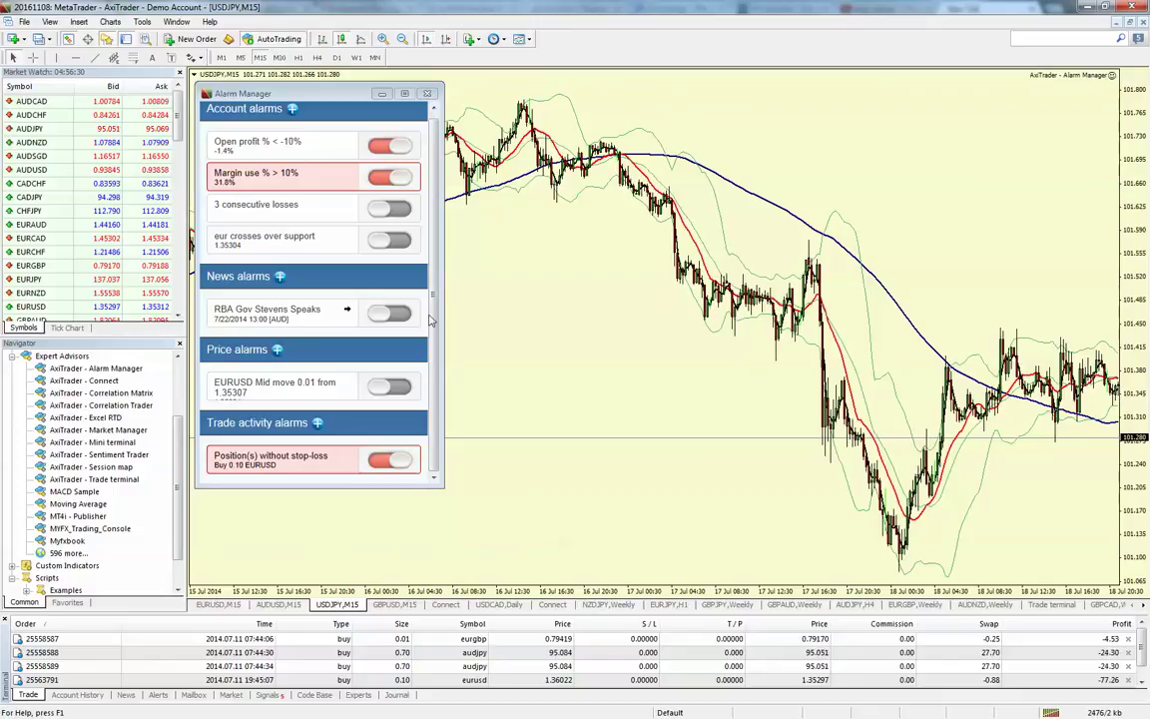
{"action": "scroll", "coordinate": [434, 314], "scroll_direction": "up", "scroll_amount": 2}
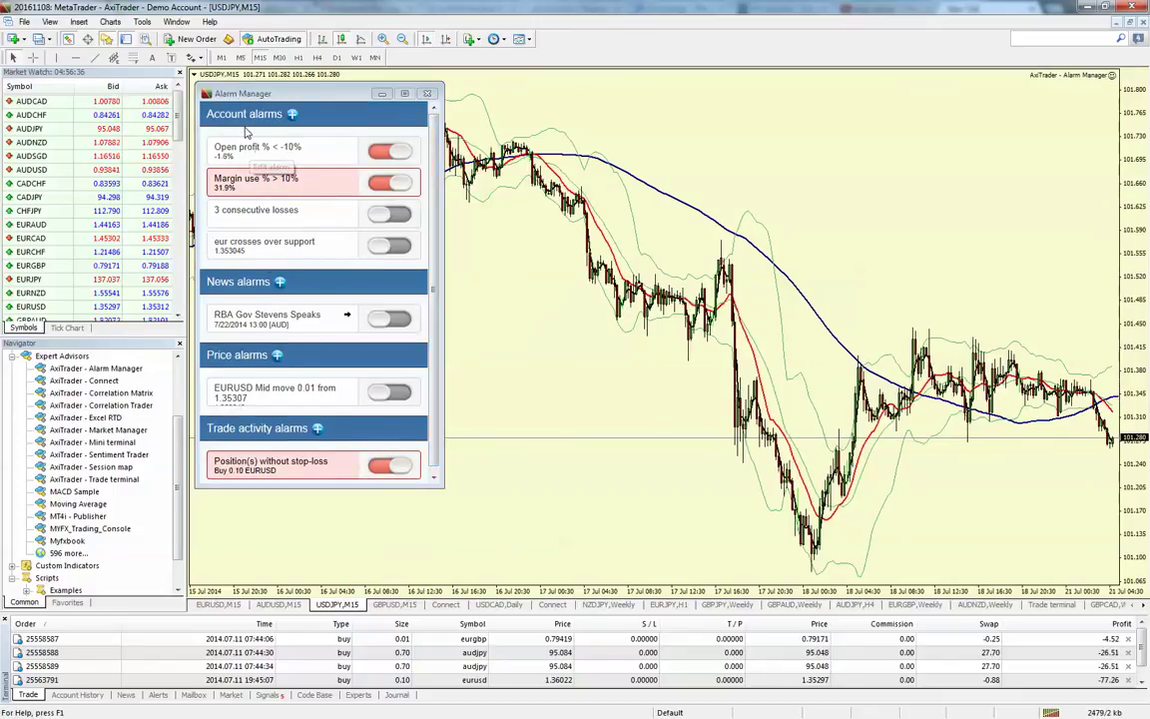
Step: Reset the Open profit % alarm from the saved alarm list
{"action": "left_click", "coordinate": [270, 151]}
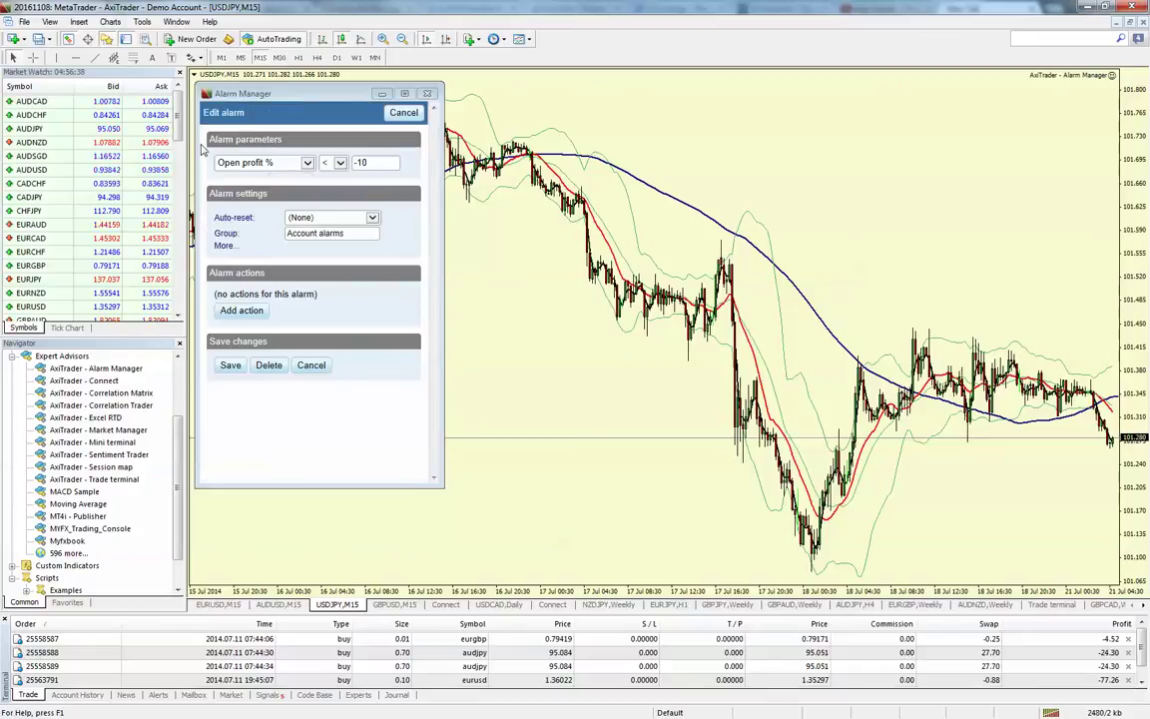
{"action": "left_click", "coordinate": [397, 111]}
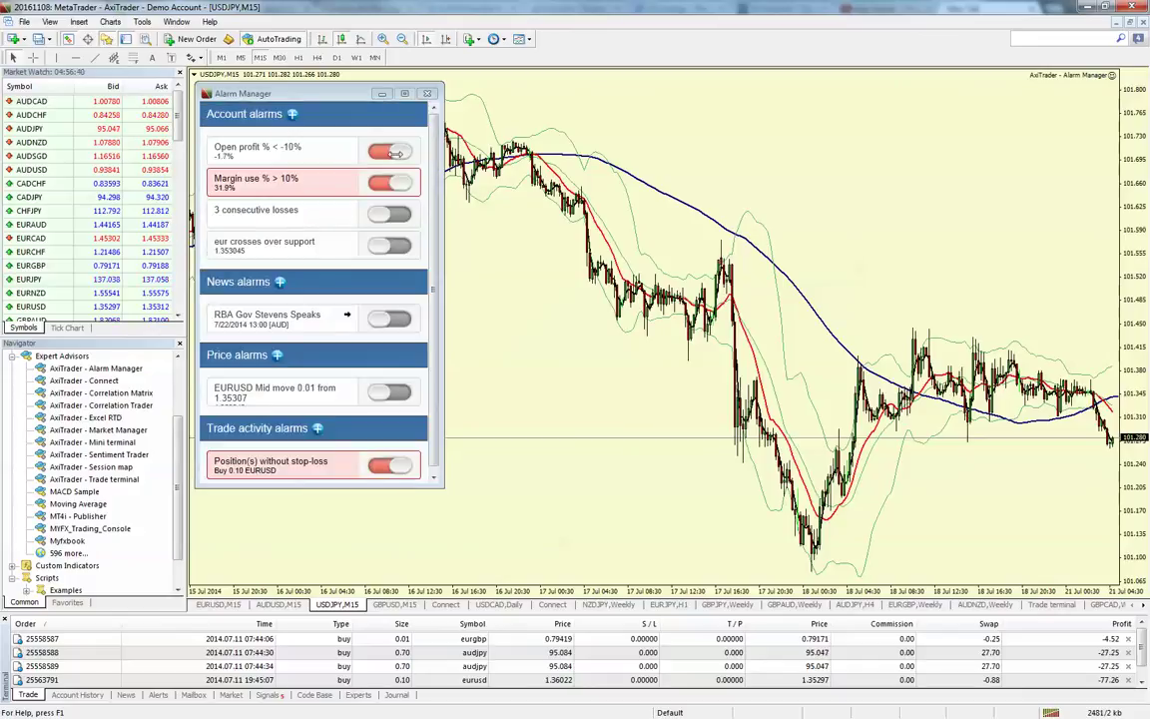
{"action": "left_click", "coordinate": [385, 152]}
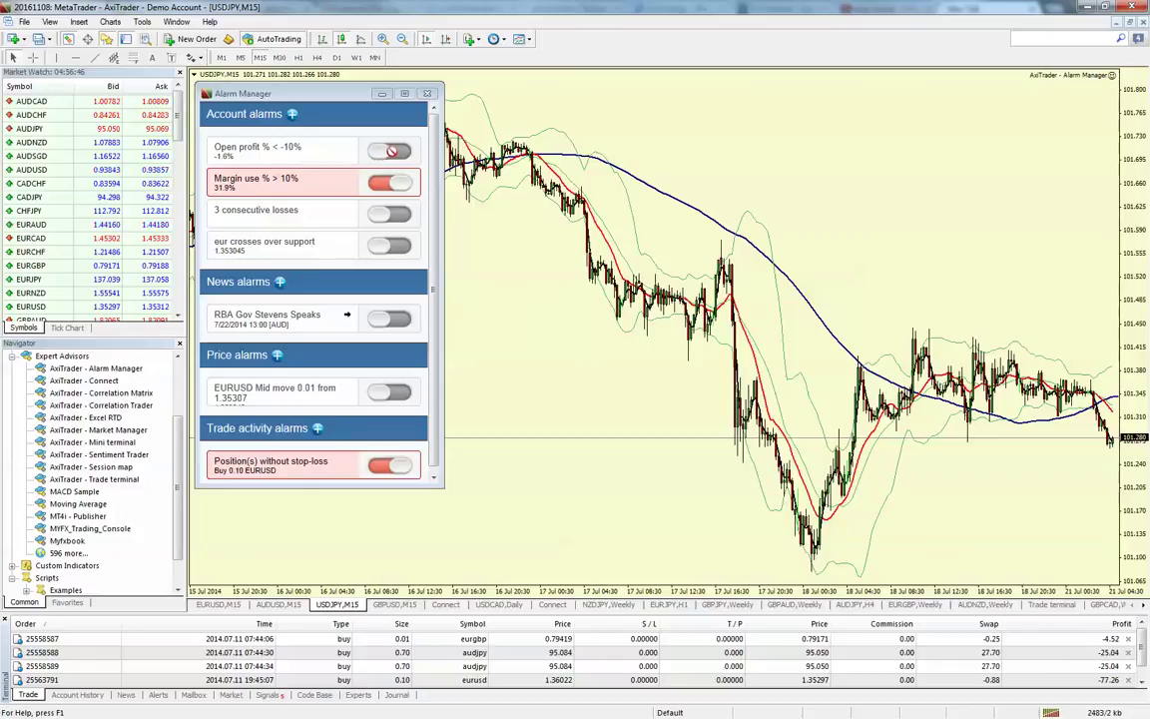
Step: Try resetting the triggered Margin use % alarm and dismiss the cannot-reset warning
{"action": "left_click", "coordinate": [385, 185]}
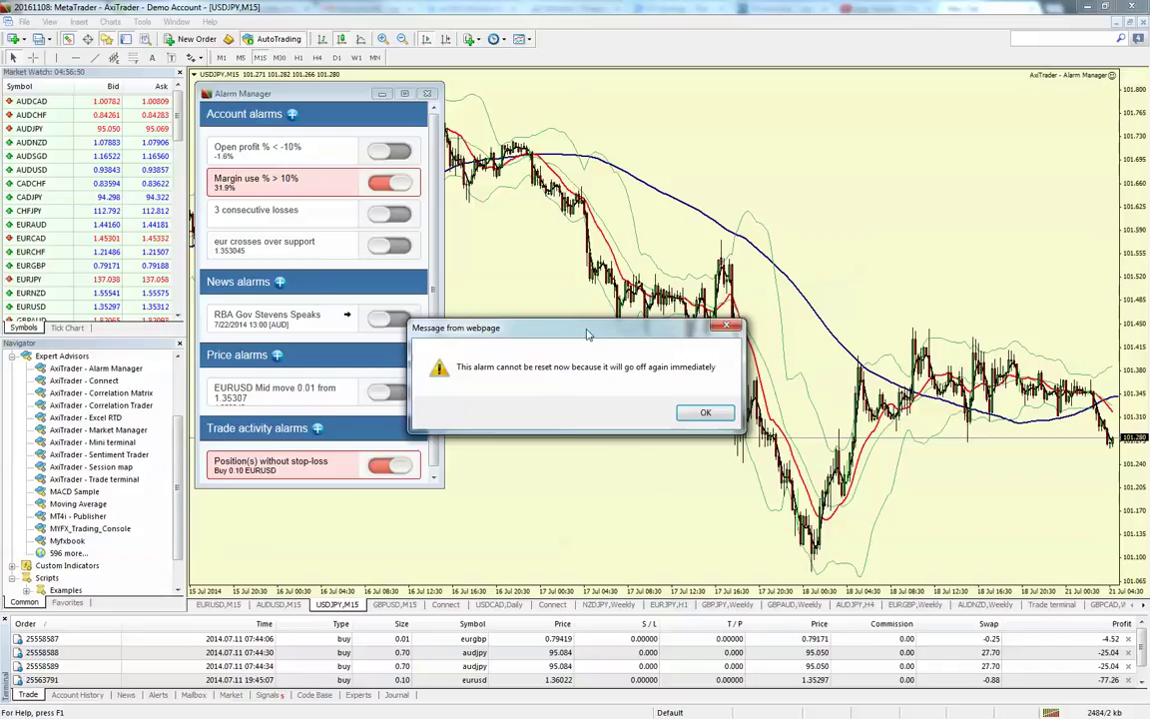
{"action": "left_click_drag", "start_coordinate": [590, 334], "coordinate": [361, 232]}
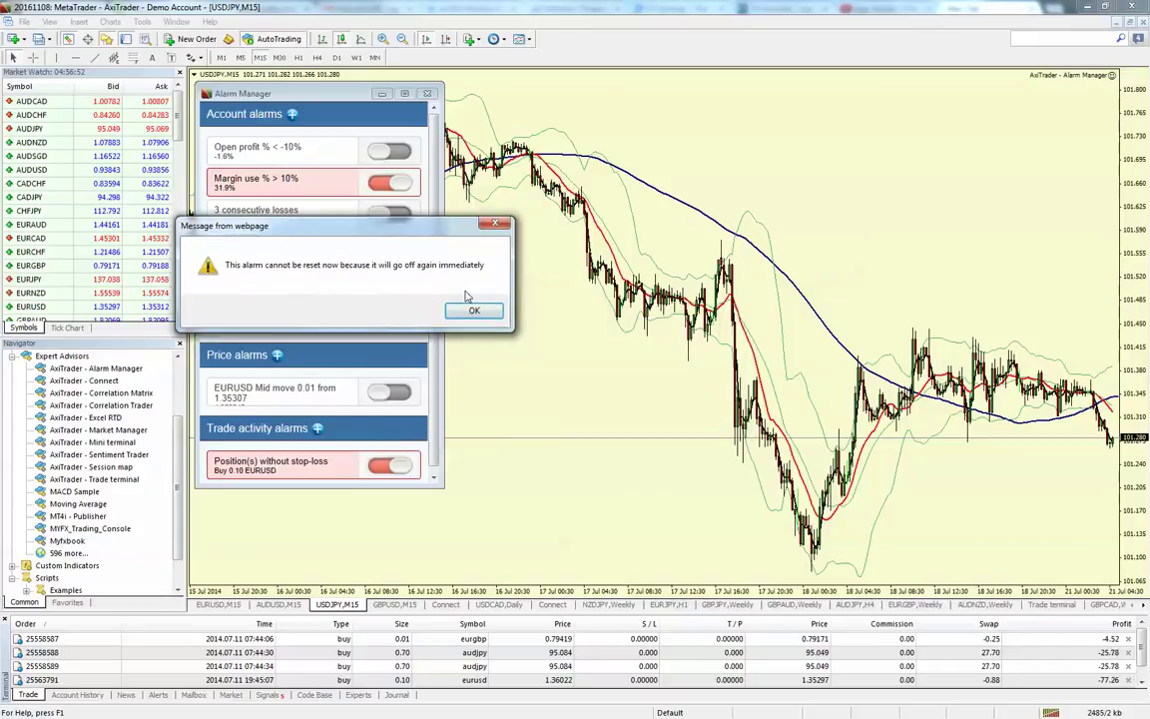
{"action": "key", "text": "Return"}
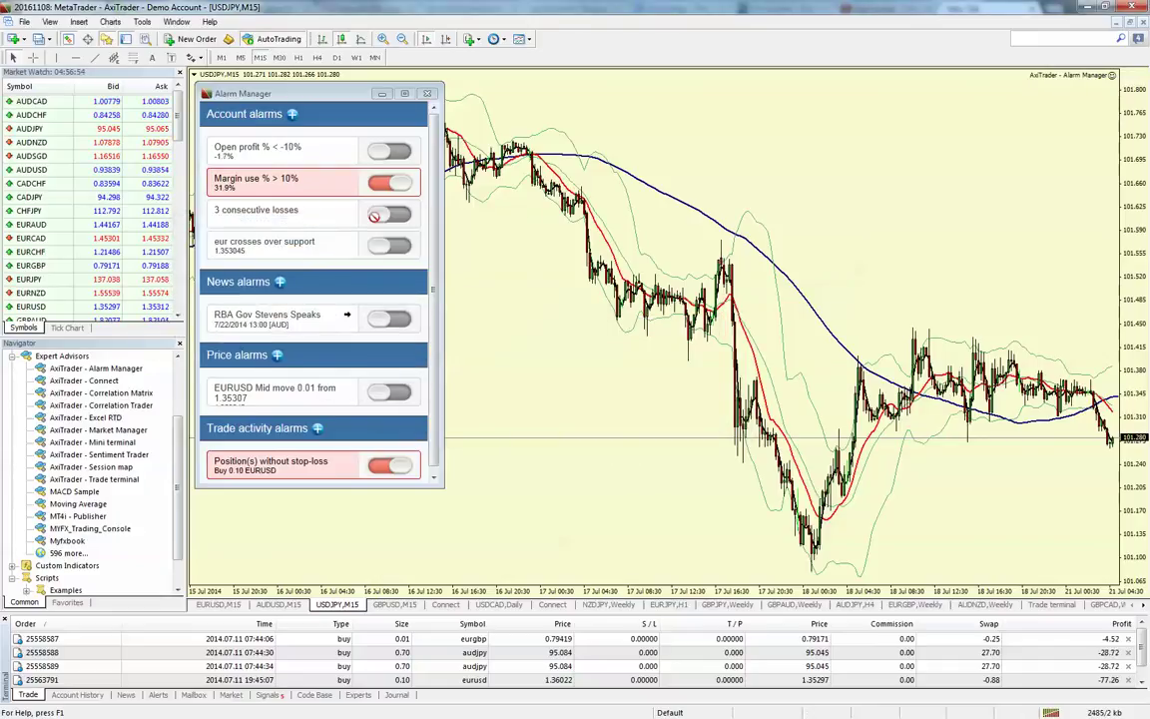
{"action": "key", "text": "Left"}
{"action": "key", "text": "Left"}
{"action": "key", "text": "Left"}
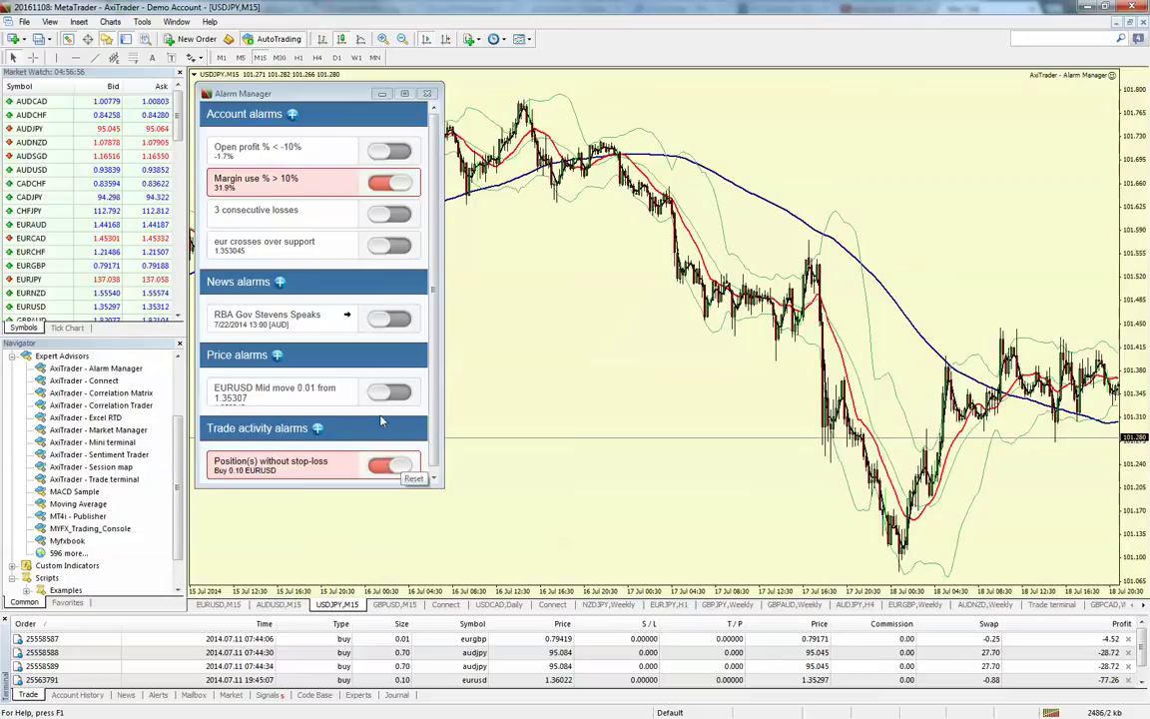
{"action": "scroll", "coordinate": [424, 407], "scroll_direction": "down", "scroll_amount": 1}
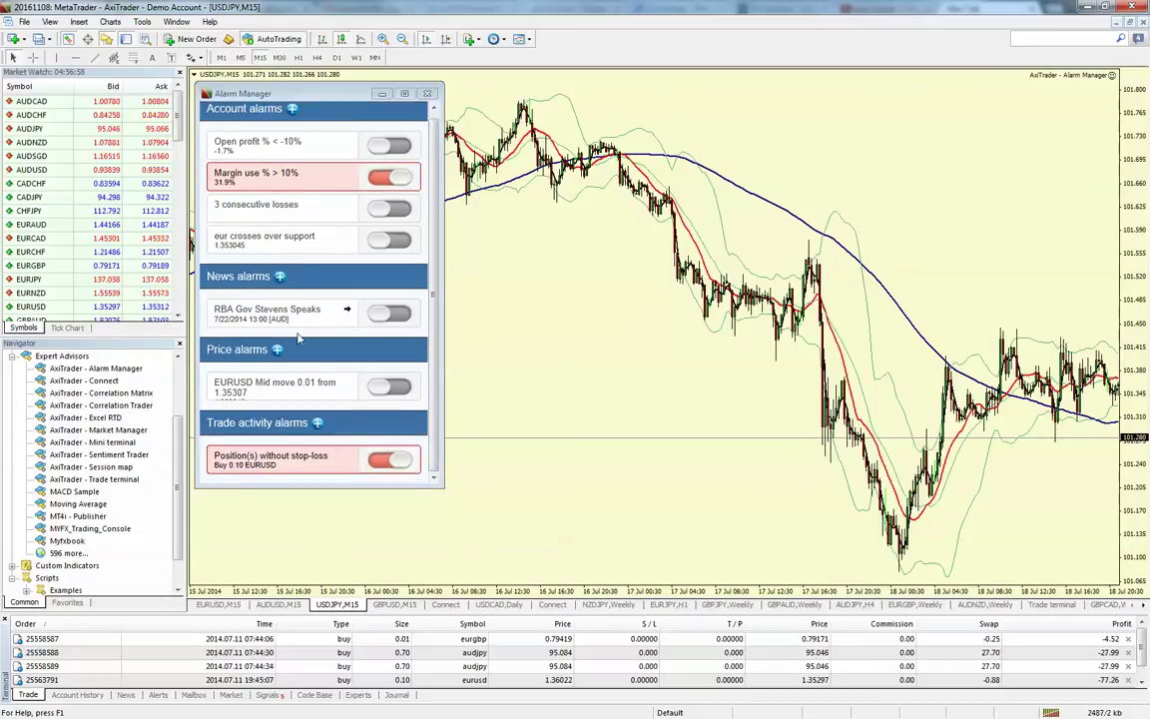
{"action": "left_click", "coordinate": [291, 110]}
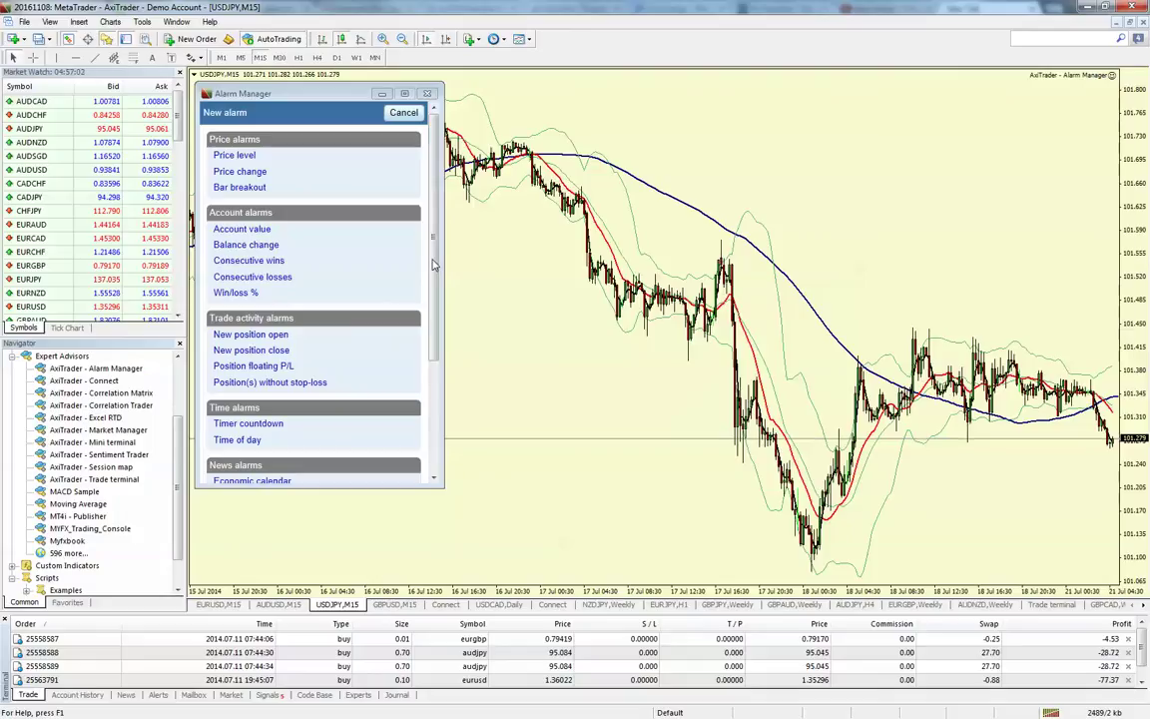
Step: Choose Moving average cross-over under Technical indicators, keeping symbol EURUSD and bar price Close
{"action": "scroll", "coordinate": [433, 279], "scroll_direction": "down", "scroll_amount": 1}
{"action": "left_click_drag", "start_coordinate": [434, 279], "coordinate": [430, 411]}
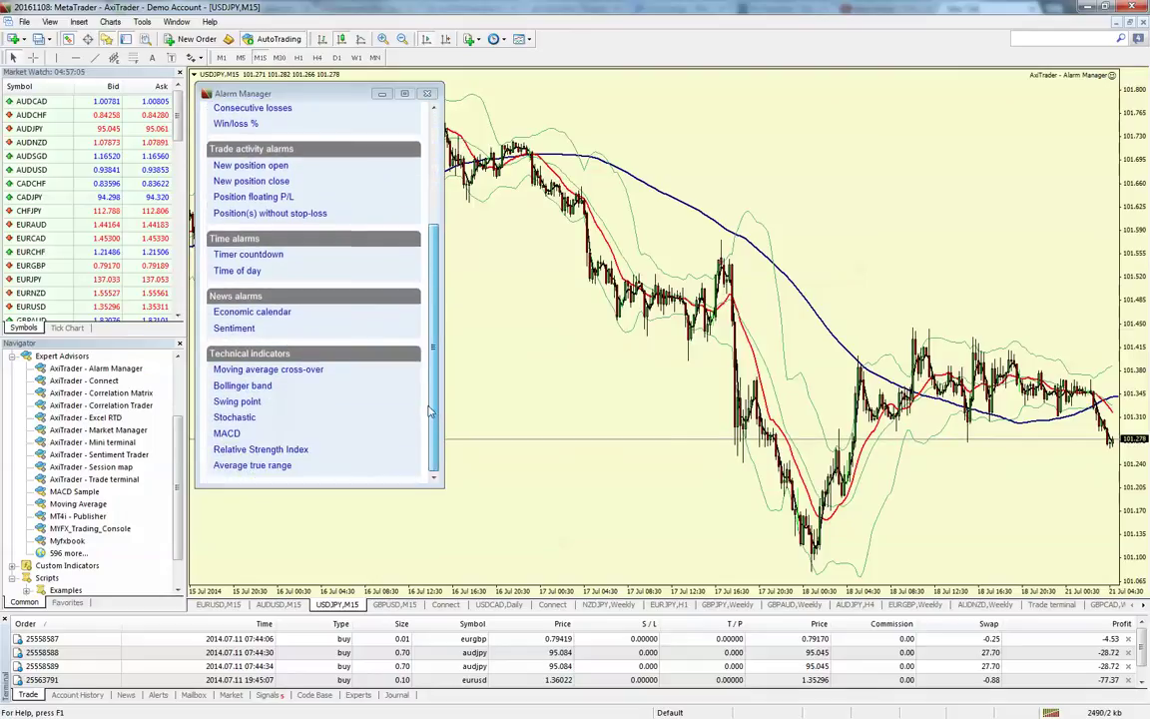
{"action": "left_click", "coordinate": [253, 371]}
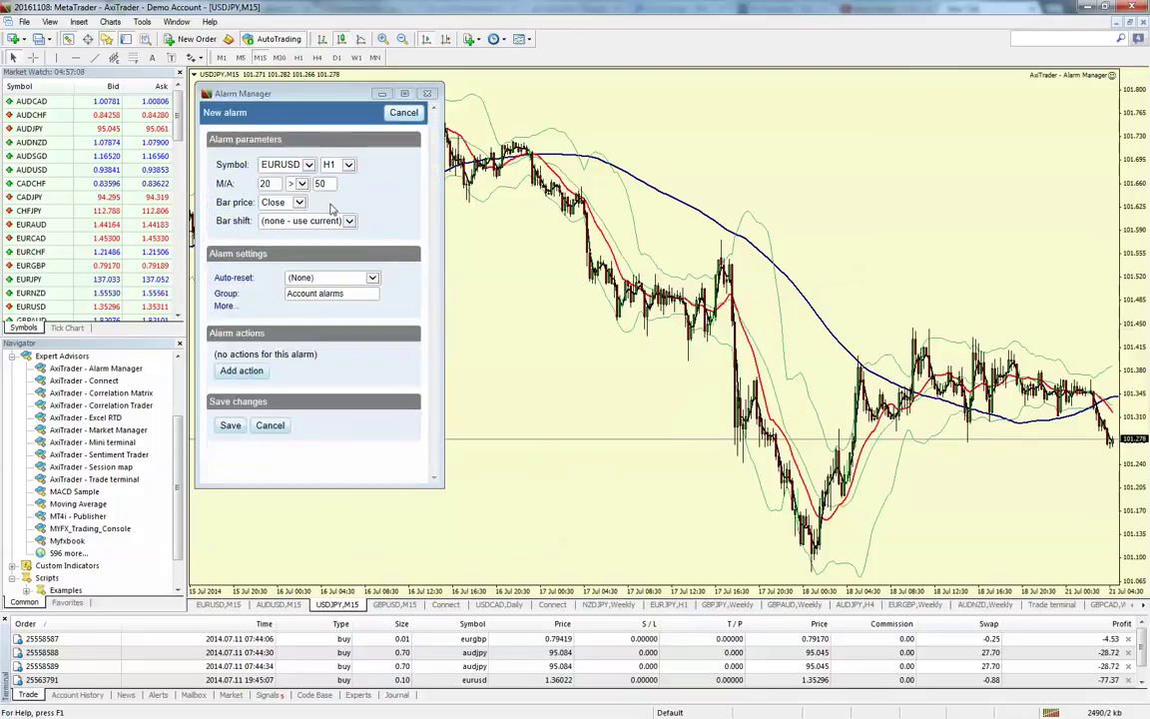
{"action": "left_click", "coordinate": [281, 164]}
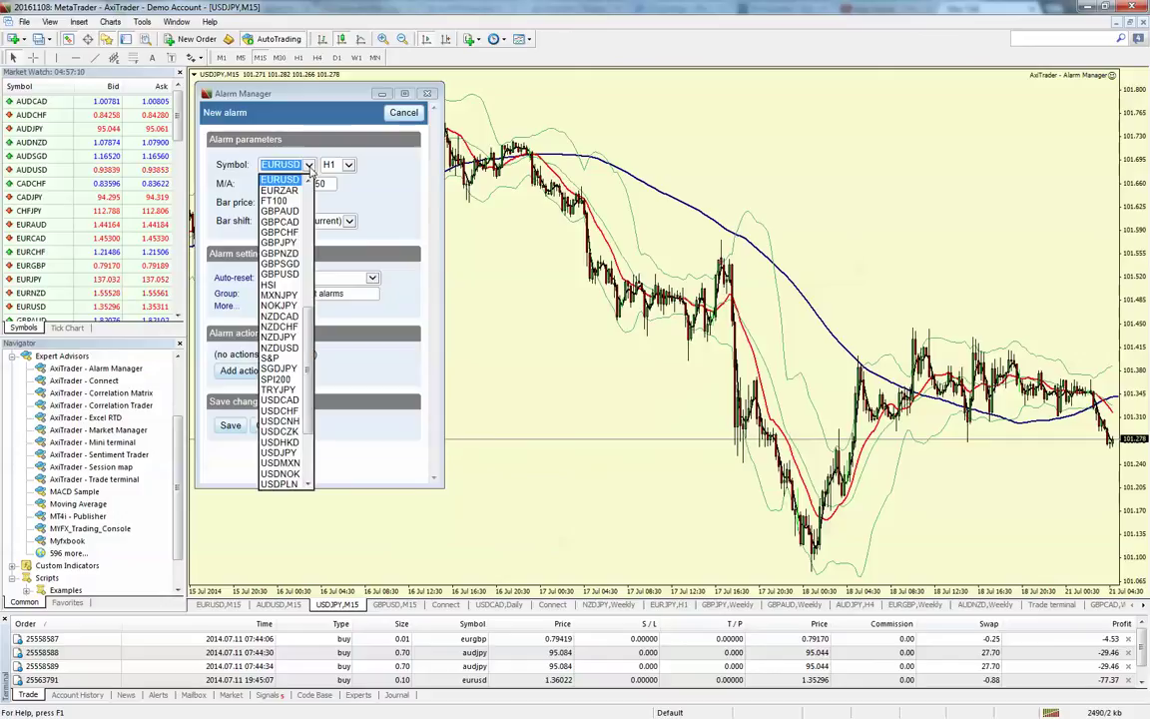
{"action": "left_click", "coordinate": [279, 179]}
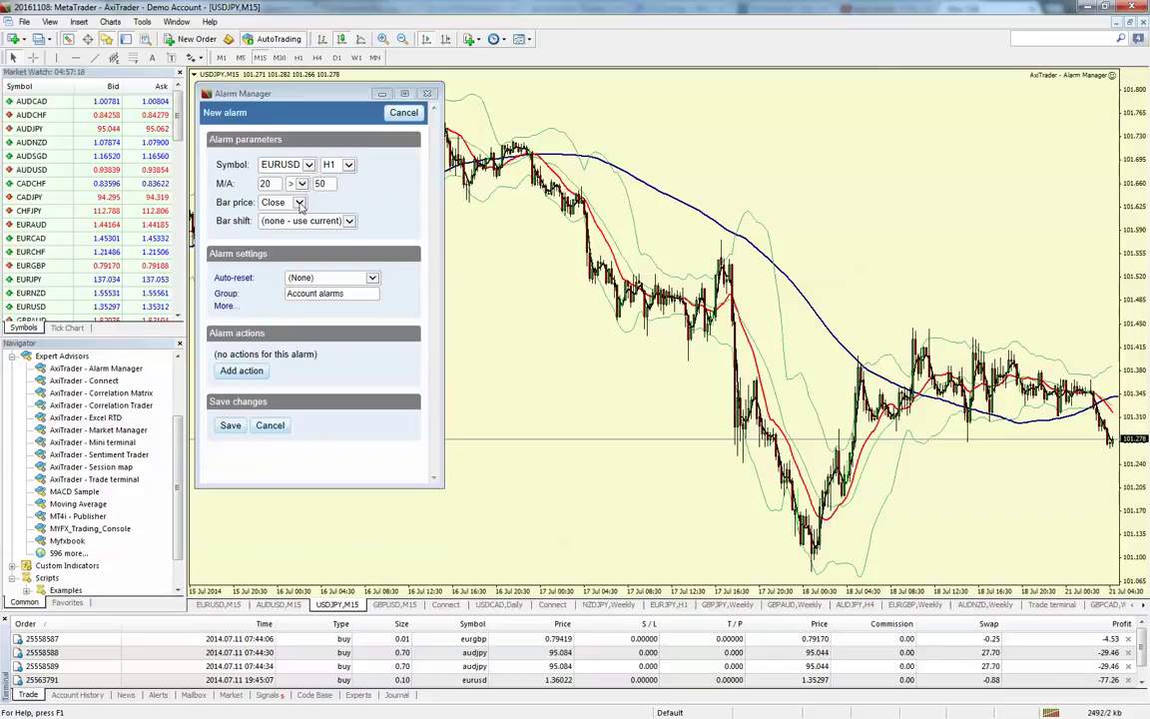
{"action": "left_click", "coordinate": [299, 201]}
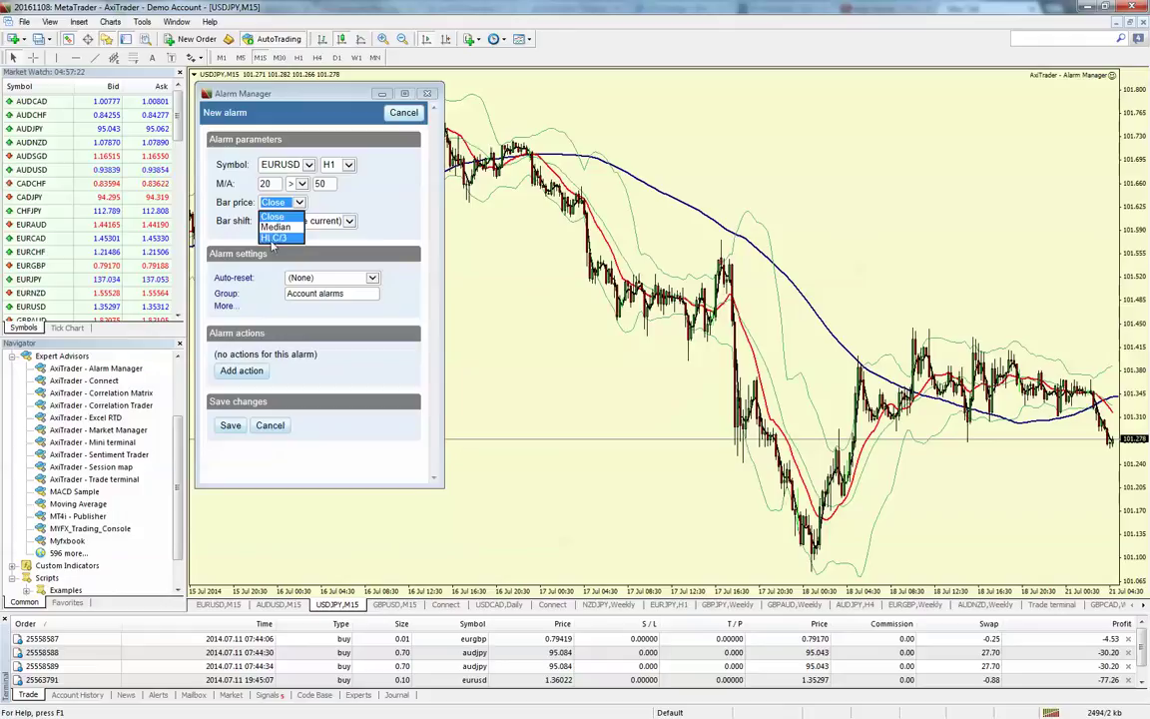
{"action": "left_click", "coordinate": [264, 214]}
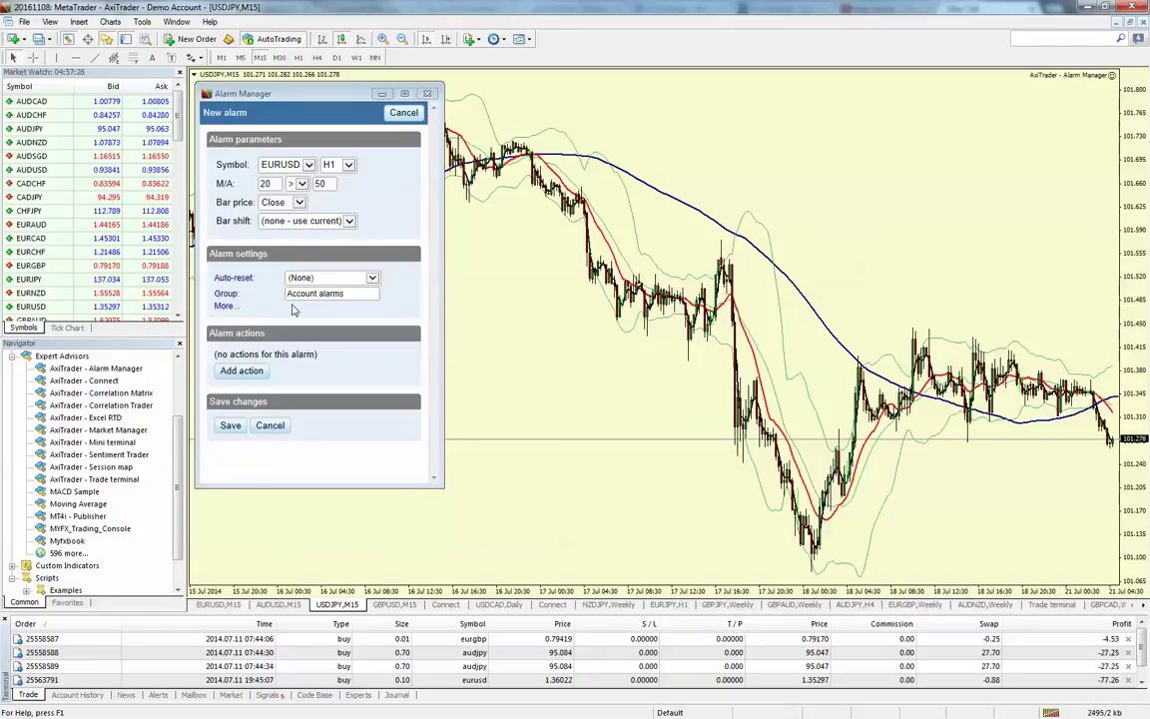
Step: Give the EURUSD M/A H1 20 > 50 alarm a Close everything action and save it
{"action": "left_click", "coordinate": [224, 306]}
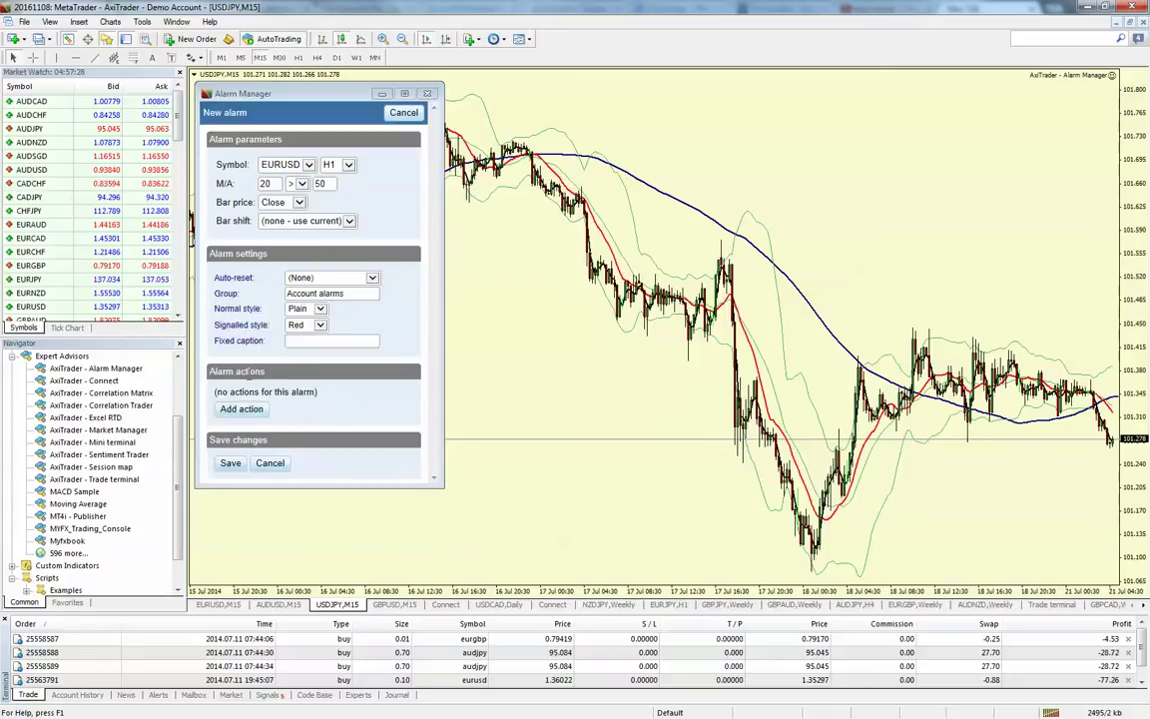
{"action": "left_click", "coordinate": [242, 410]}
{"action": "scroll", "coordinate": [280, 440], "scroll_direction": "down", "scroll_amount": 2}
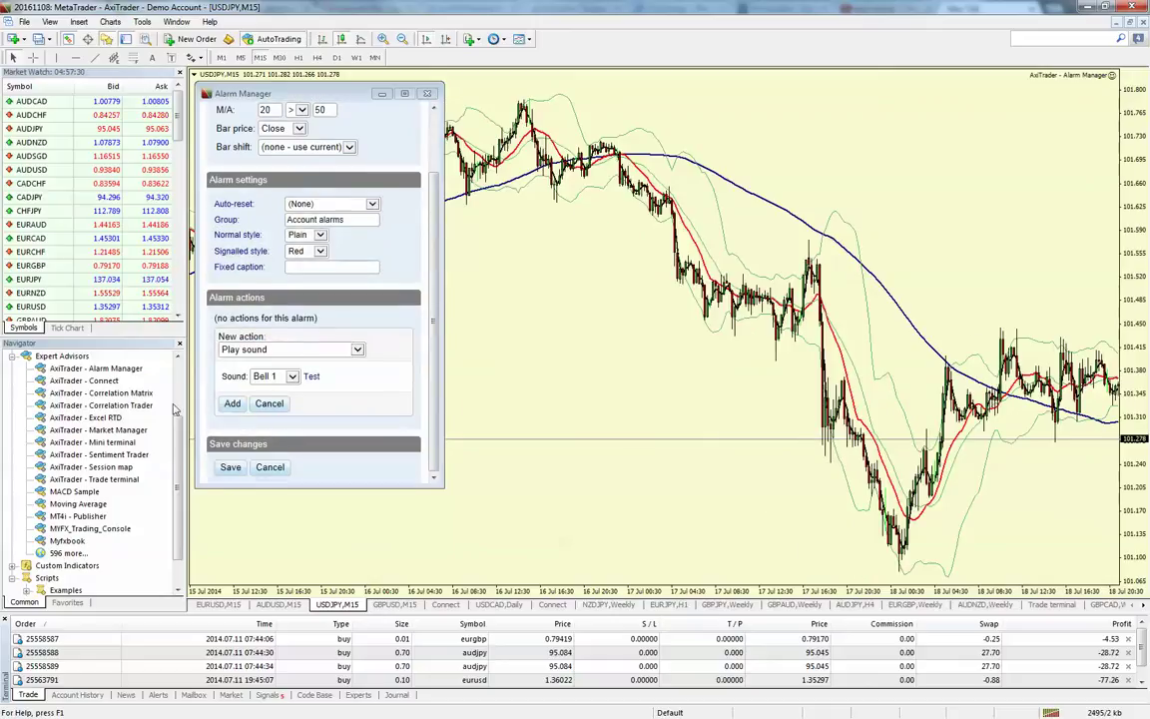
{"action": "scroll", "coordinate": [324, 316], "scroll_direction": "up", "scroll_amount": 2}
{"action": "scroll", "coordinate": [230, 419], "scroll_direction": "down", "scroll_amount": 2}
{"action": "scroll", "coordinate": [287, 391], "scroll_direction": "up", "scroll_amount": 2}
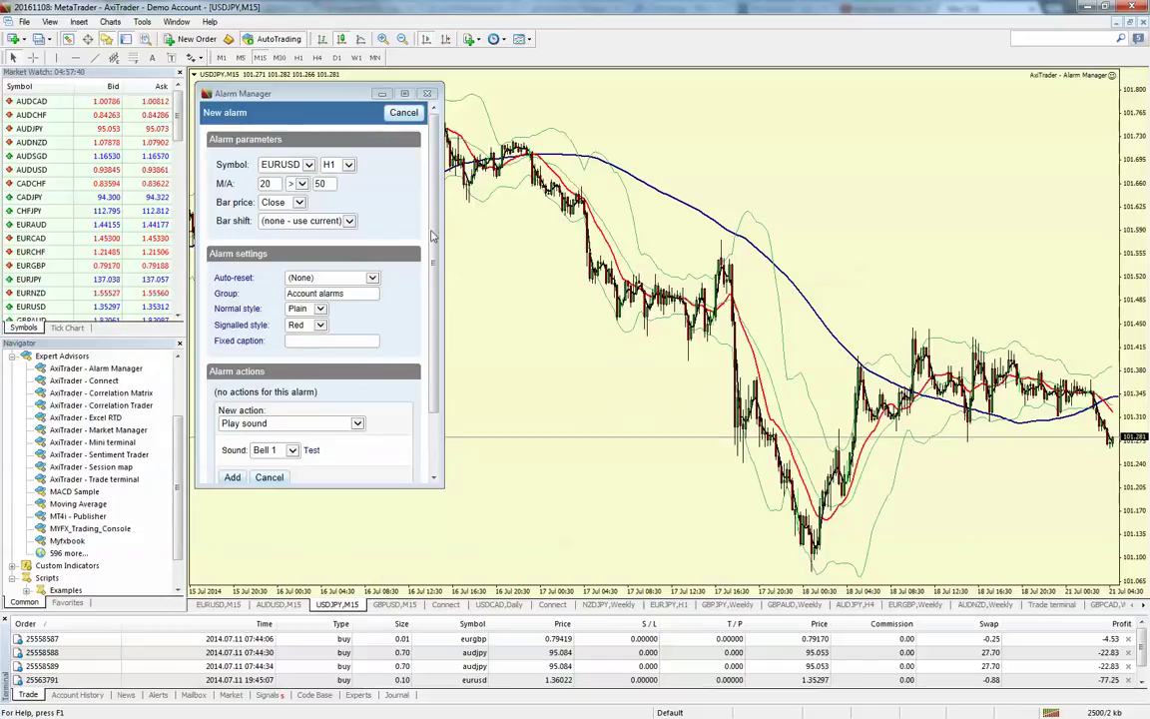
{"action": "scroll", "coordinate": [432, 295], "scroll_direction": "down", "scroll_amount": 2}
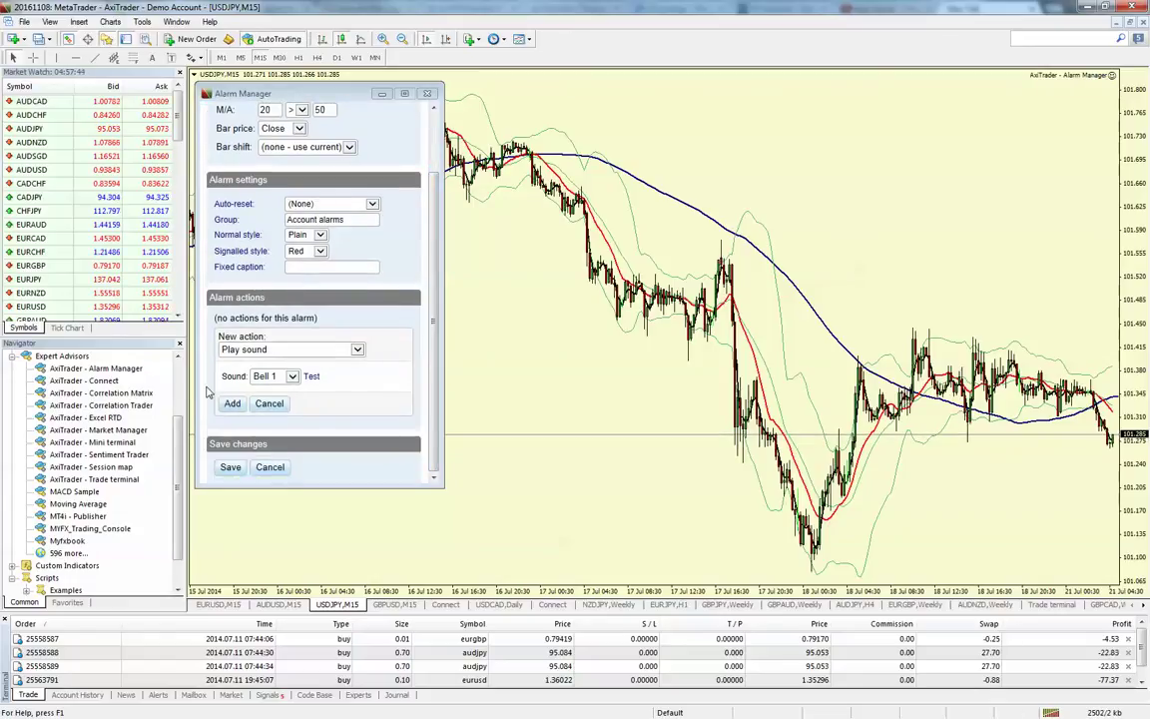
{"action": "left_click", "coordinate": [359, 351]}
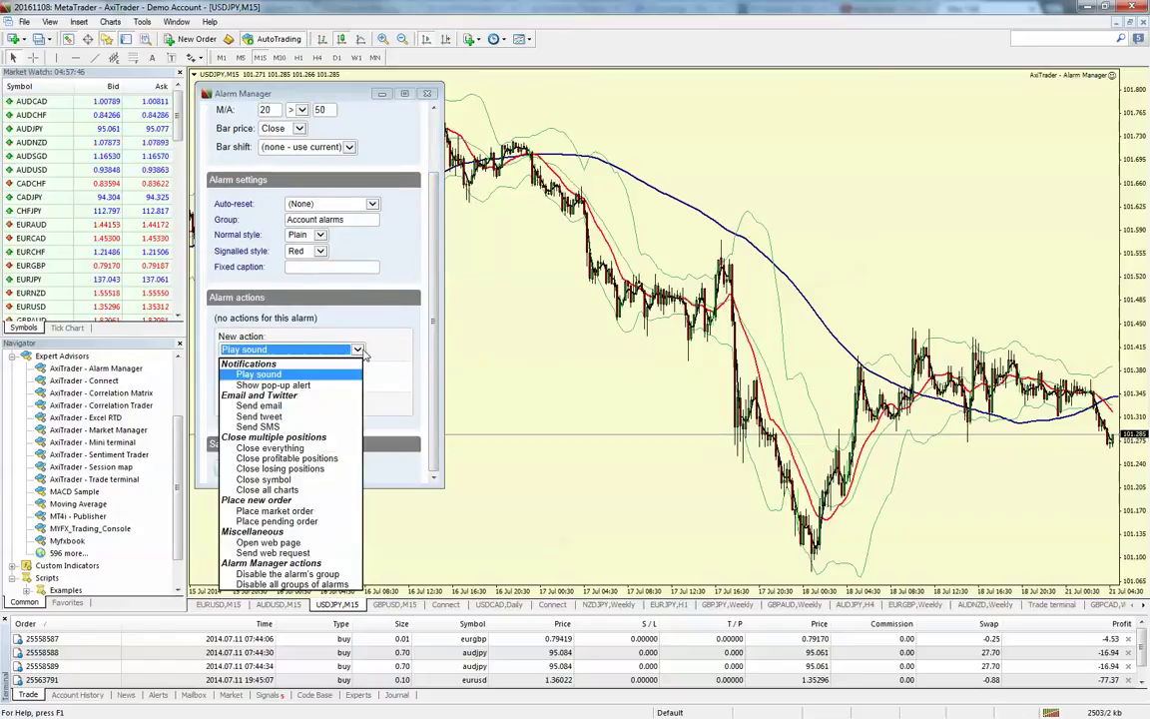
{"action": "left_click", "coordinate": [296, 450]}
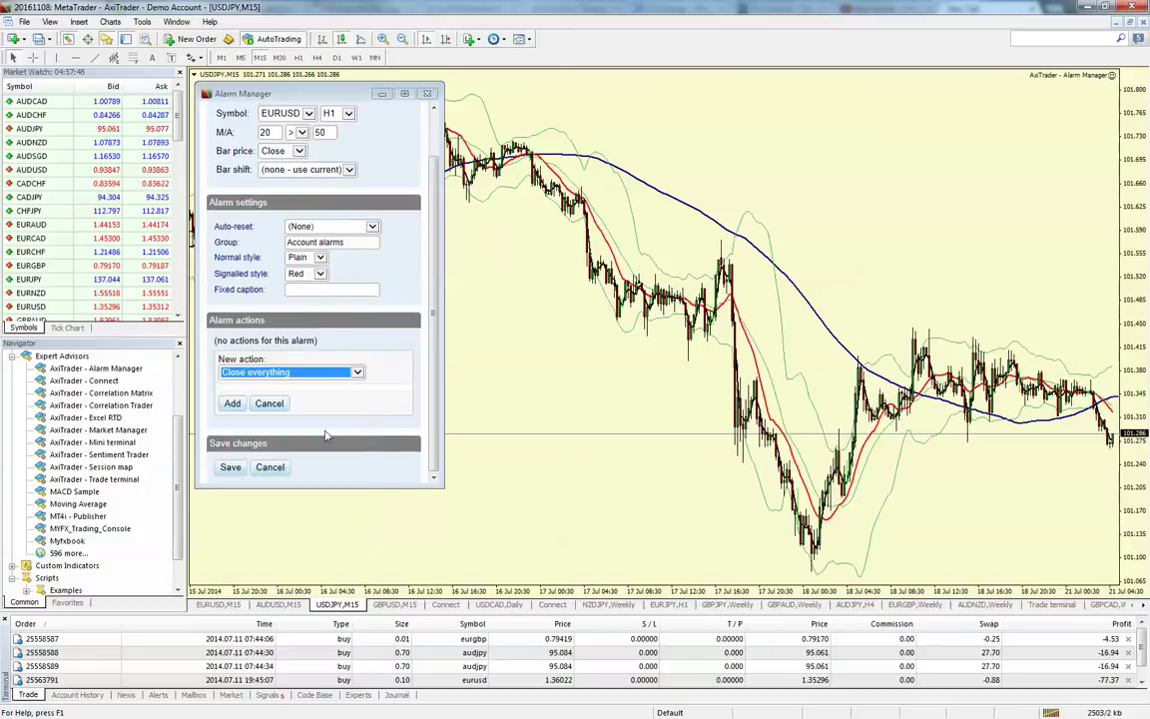
{"action": "left_click", "coordinate": [239, 472]}
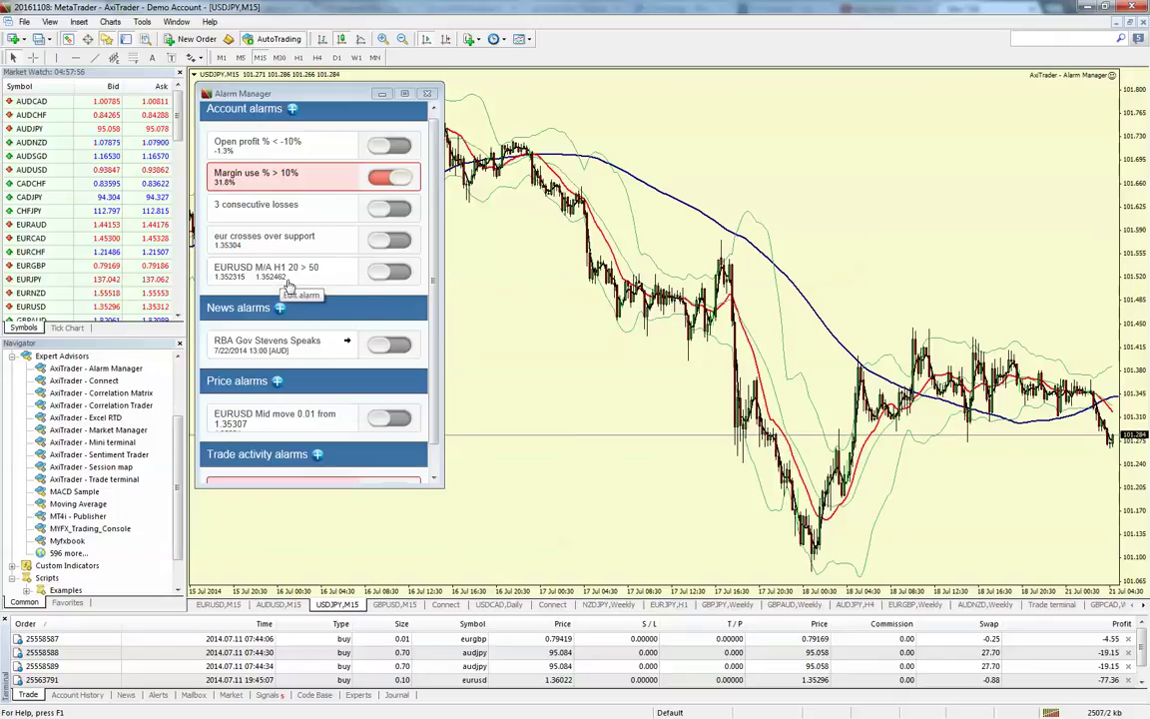
{"action": "scroll", "coordinate": [394, 319], "scroll_direction": "down", "scroll_amount": 1}
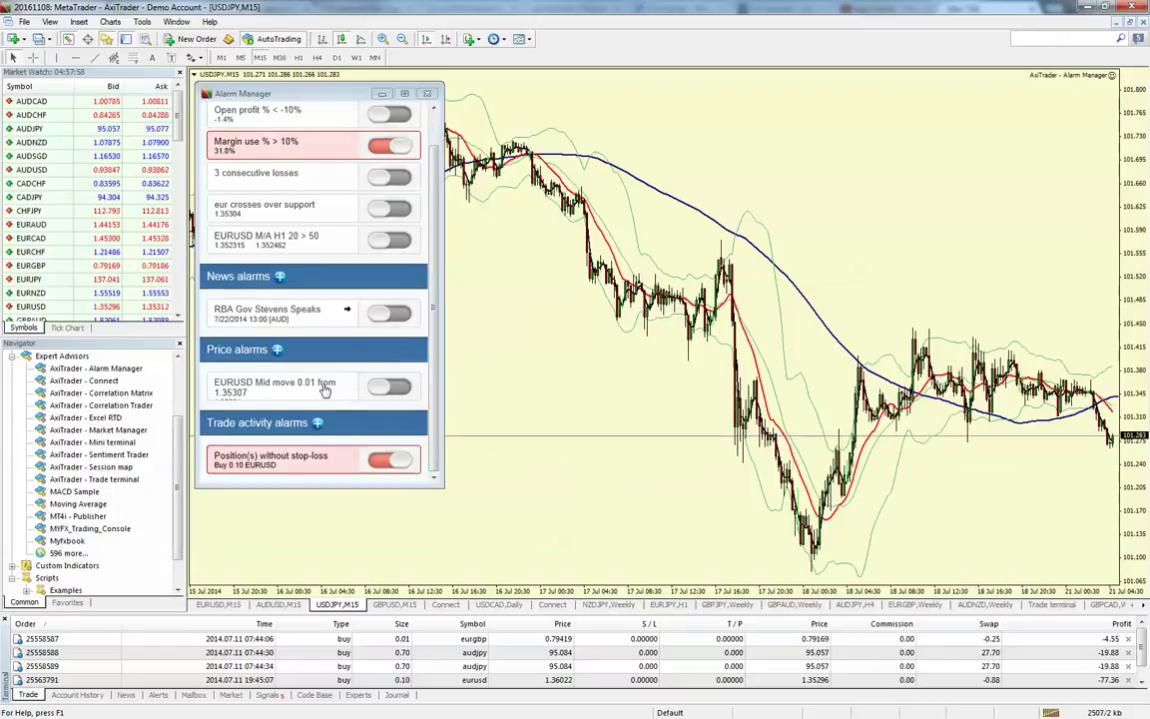